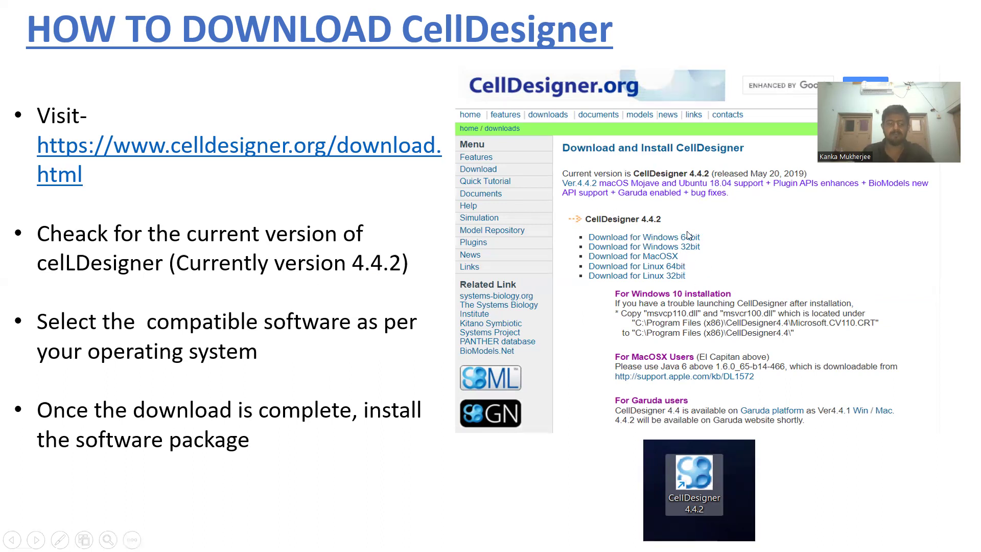
Advance to the 'Lets get familiar with cell designer' slide labelling the window areas.
key("Right")
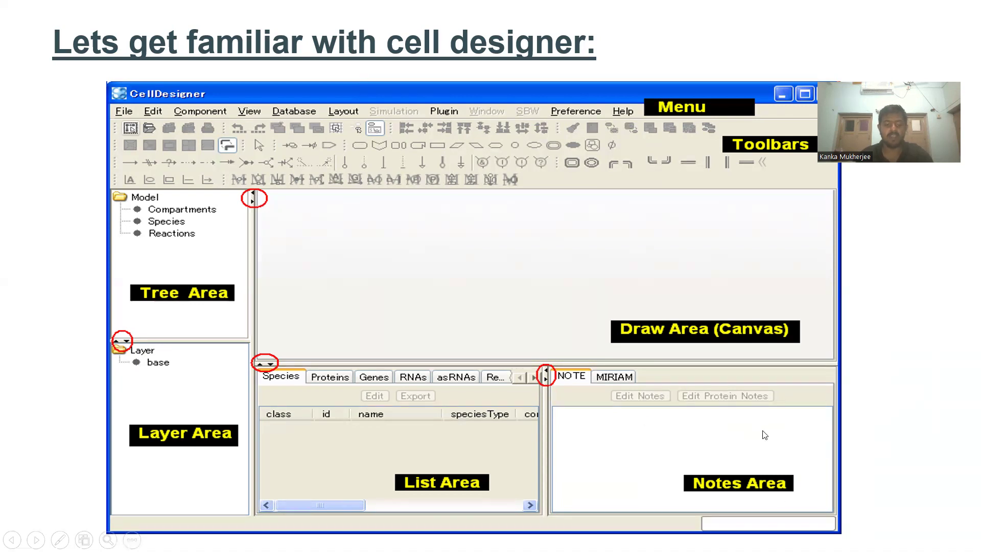
Advance to the 'Tool Bar' slide listing the toolbars and species shapes.
left_click(636, 285)
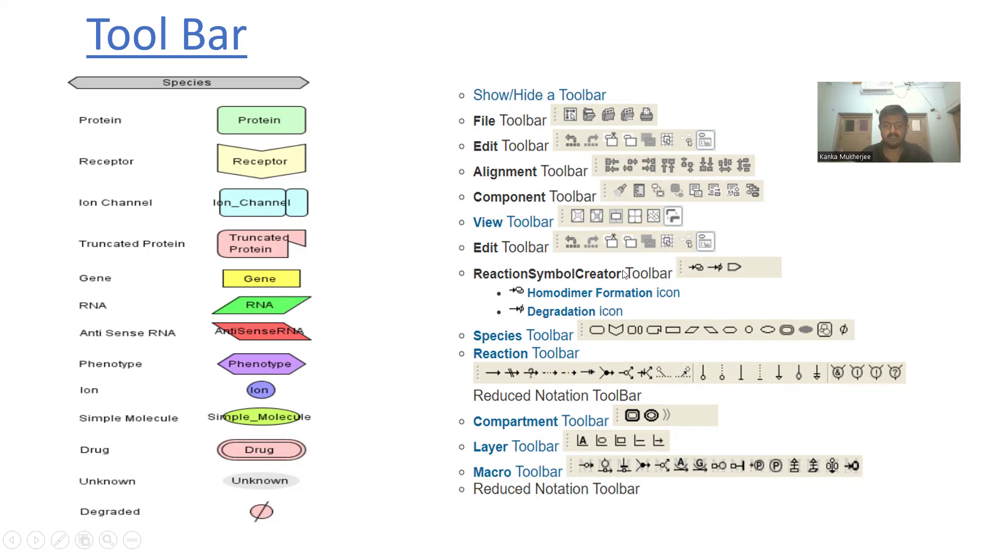
Advance the slideshow to the next slide, More Help.
key("Right")
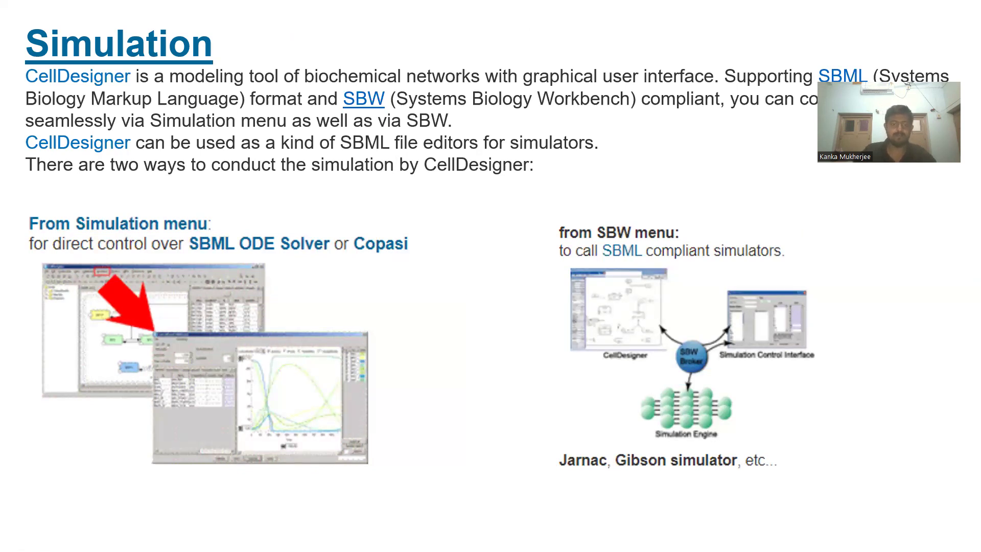
Advance to the 'Simulation with Control Panel' slide.
key("Right")
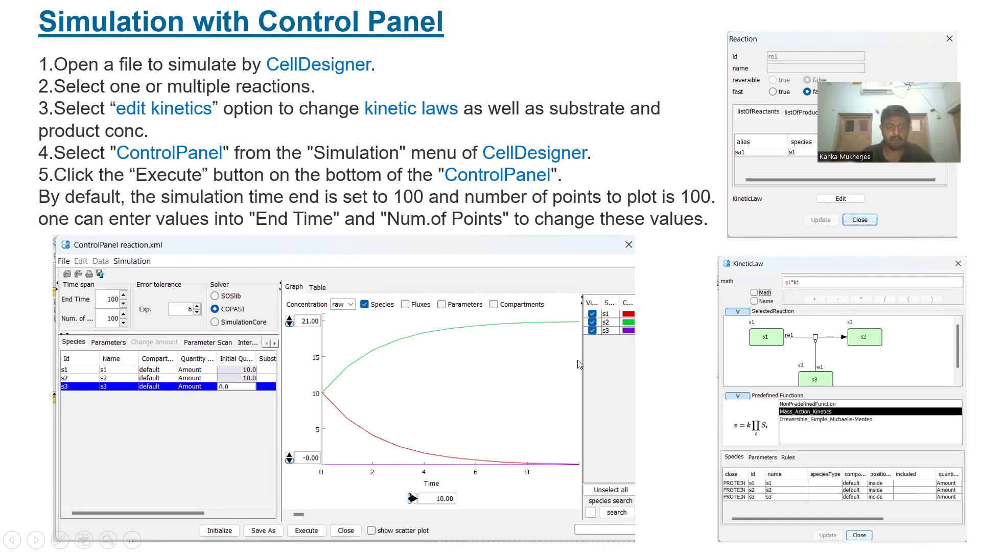
End the slideshow, minimize PowerPoint and launch CellDesigner from its desktop icon.
key("Escape")
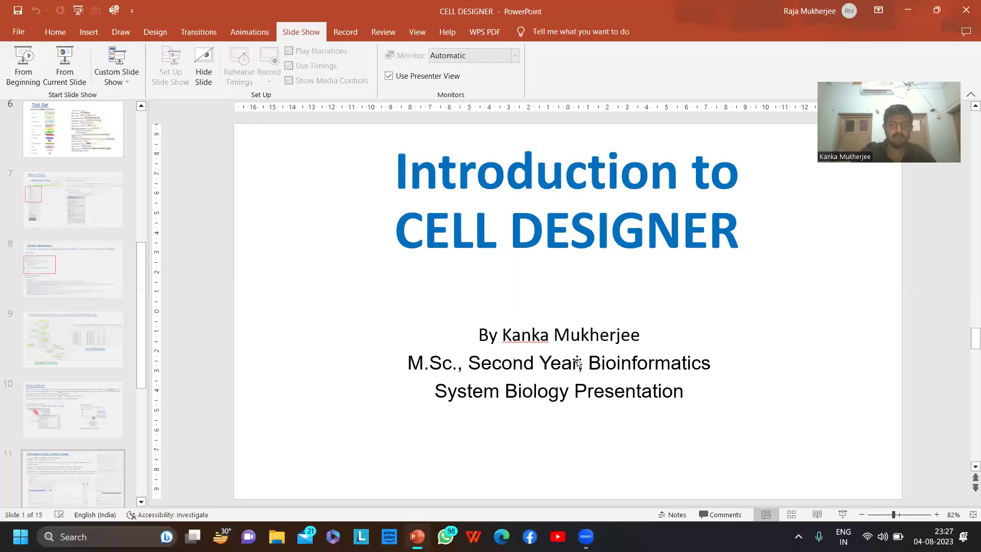
left_click(909, 6)
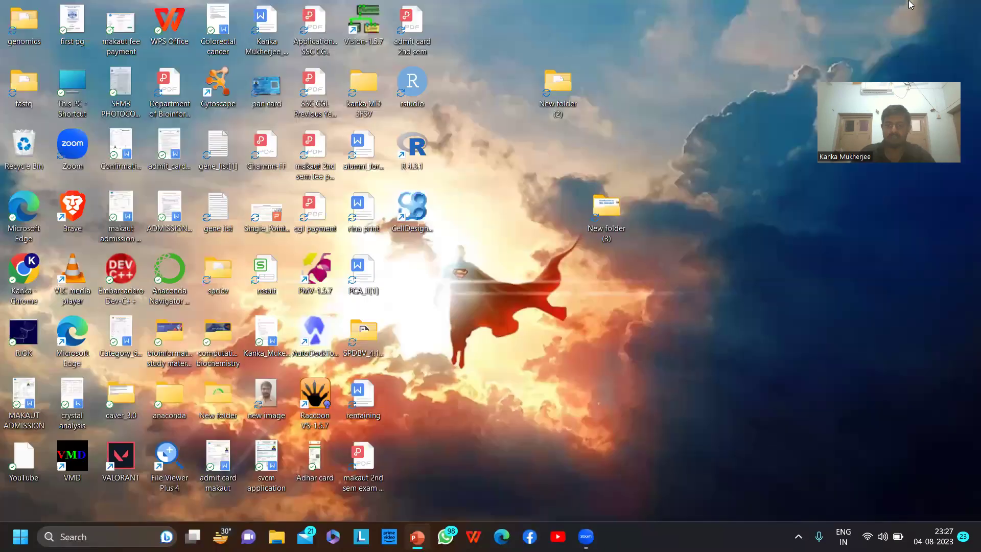
double_click(422, 219)
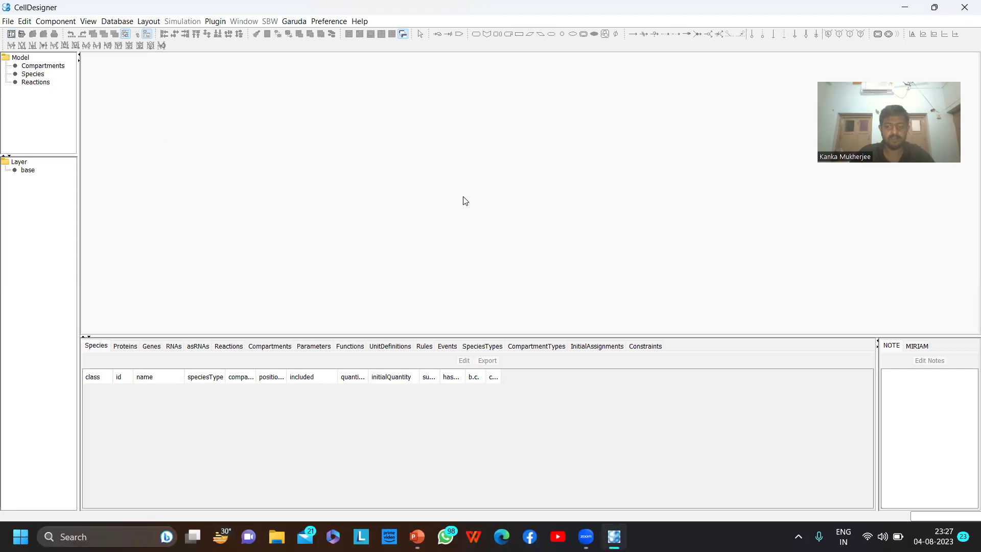
Create a new untitled 600 by 400 model.
left_click(10, 23)
left_click(26, 35)
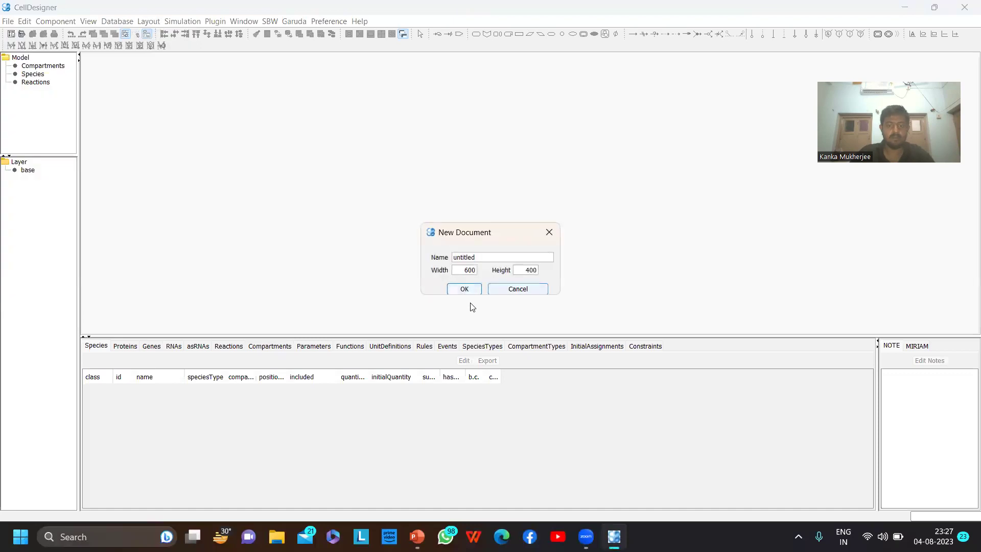
left_click(465, 287)
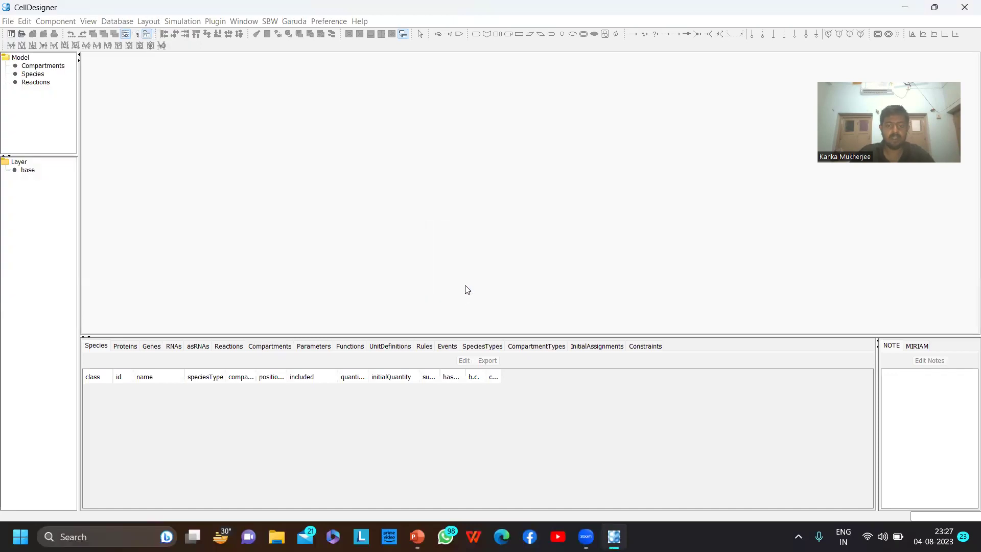
Browse the Component and Edit menus, then close the menu.
left_click(59, 23)
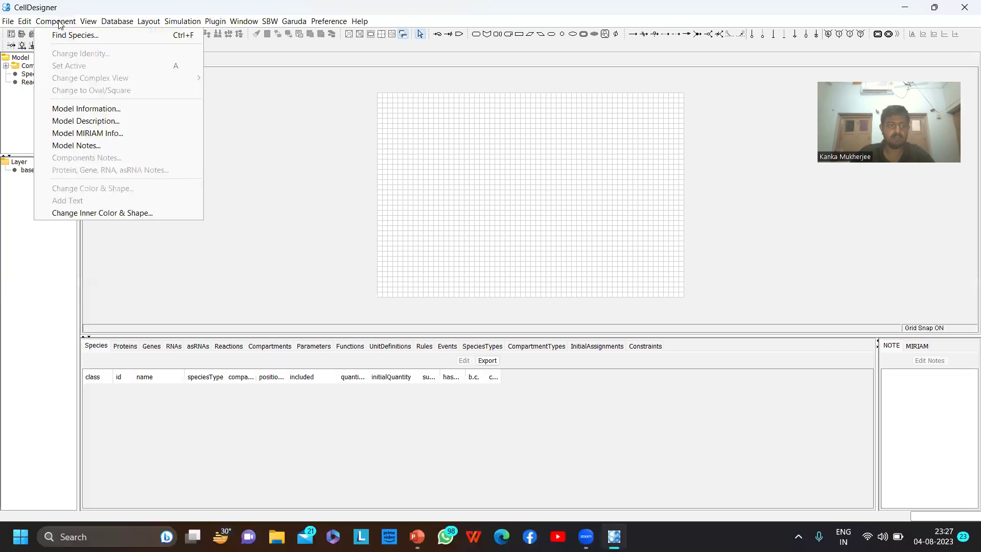
left_click(25, 23)
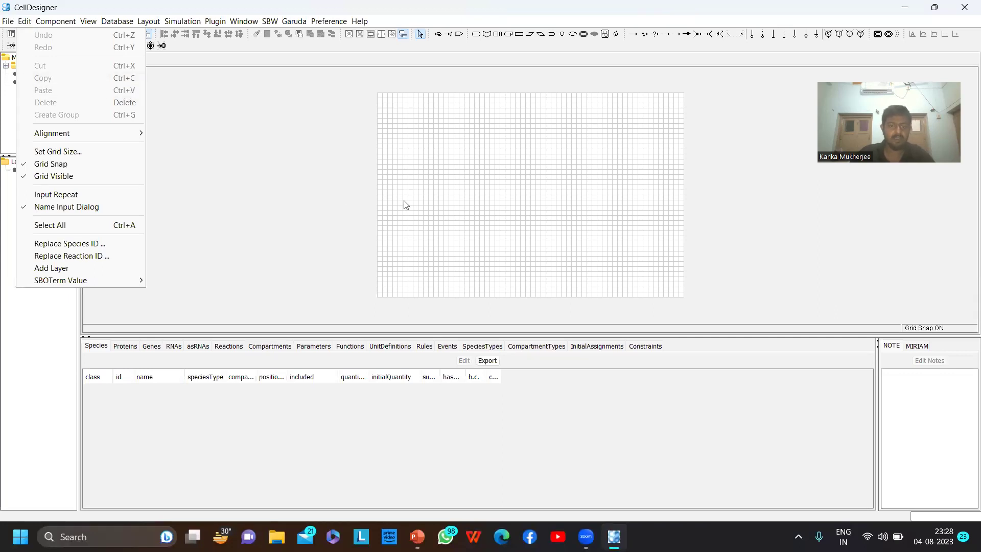
left_click(304, 139)
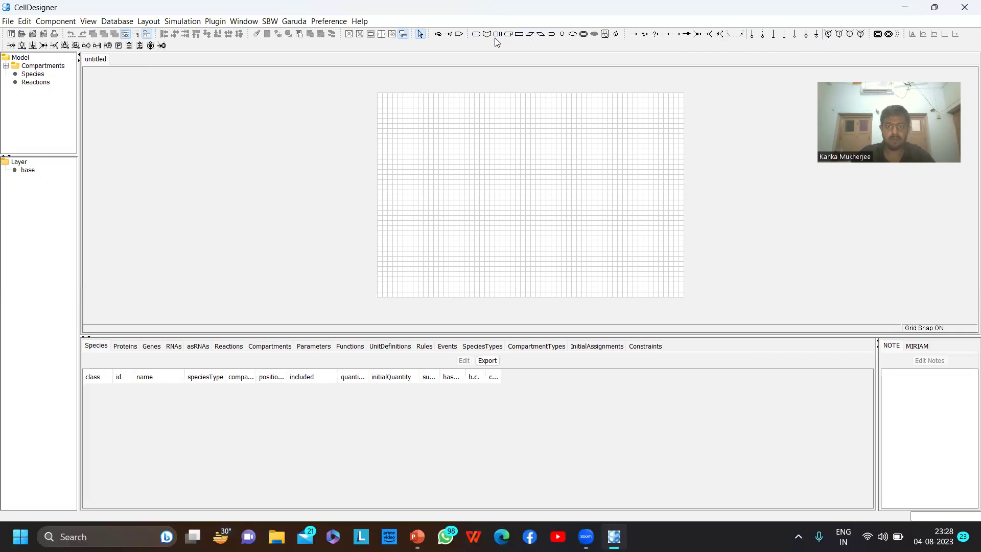
Place a generic protein species on the left and name it 'glucose'.
left_click(477, 37)
left_click(426, 160)
left_click(509, 198)
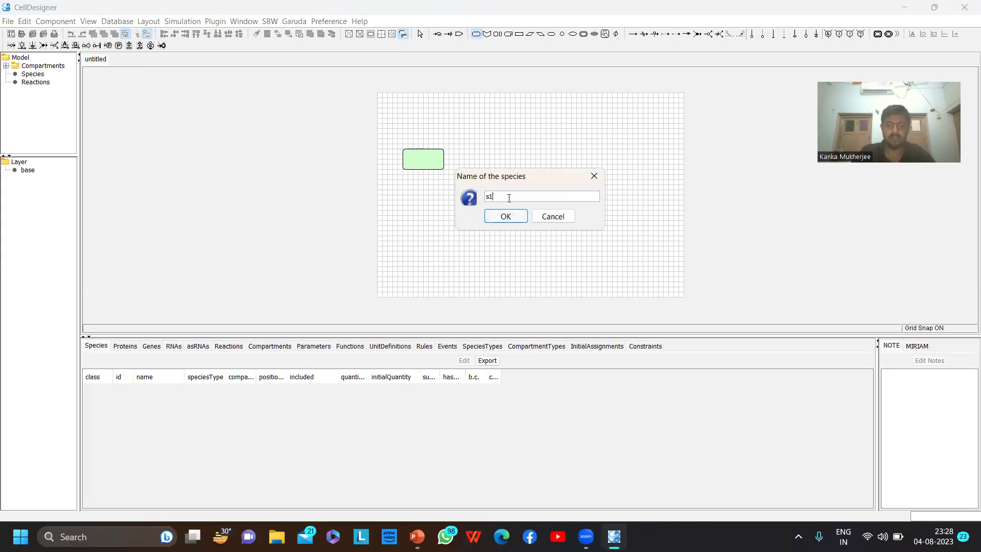
key("BackSpace")
type("g")
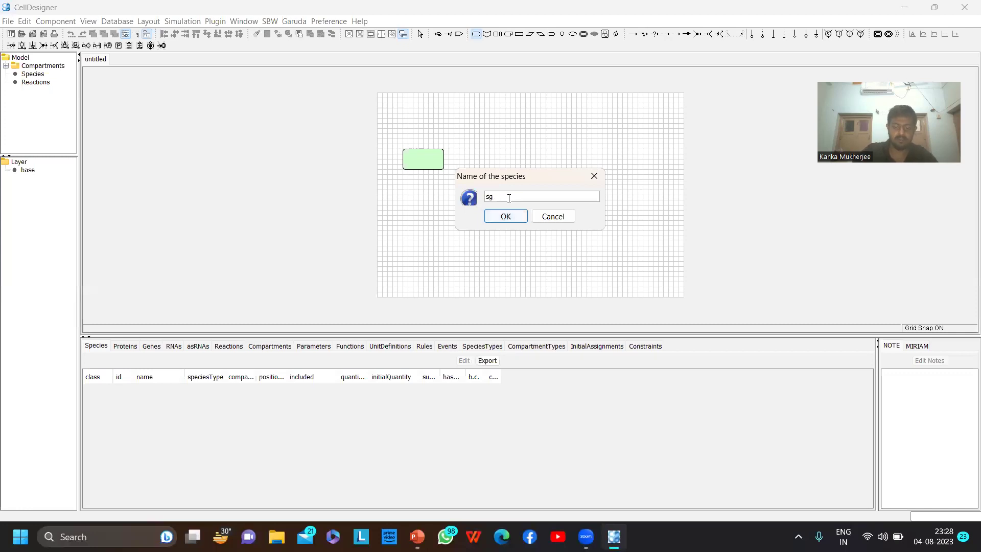
key("BackSpace")
type("glyco")
key("BackSpace")
key("BackSpace")
key("BackSpace")
key("BackSpace")
type("uco")
key("BackSpace")
type("se")
left_click(506, 216)
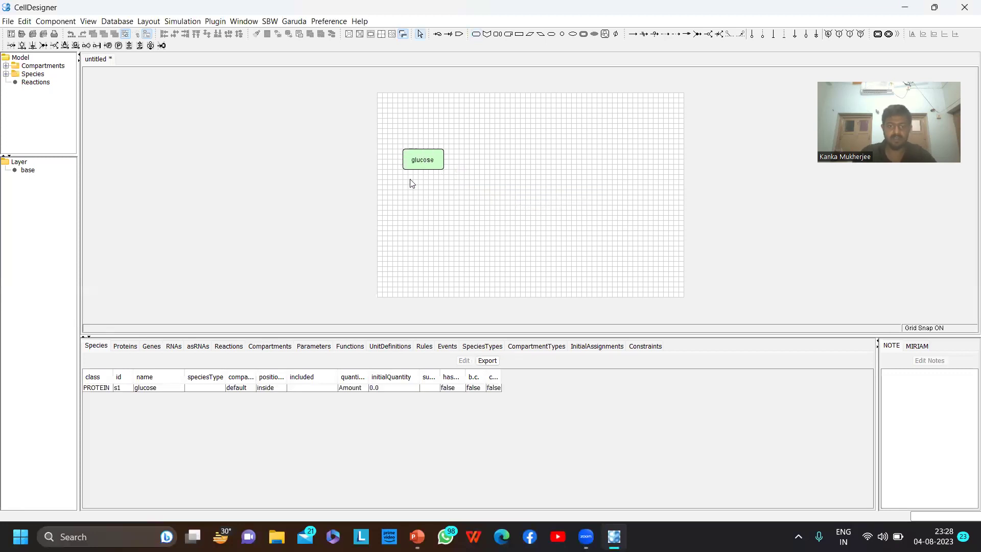
Place a second protein species to its right named 'gluse-6-P'.
left_click(476, 33)
left_click(550, 160)
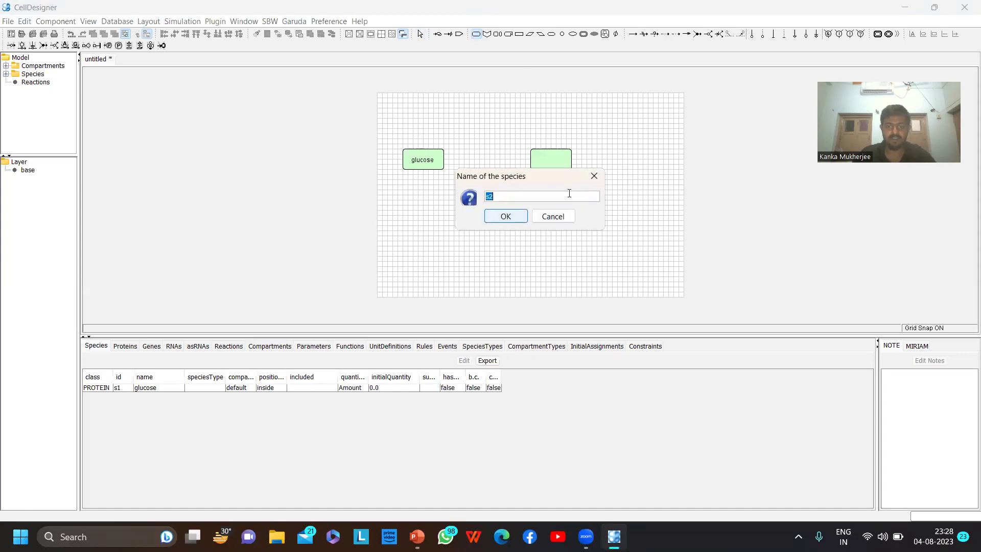
left_click(510, 196)
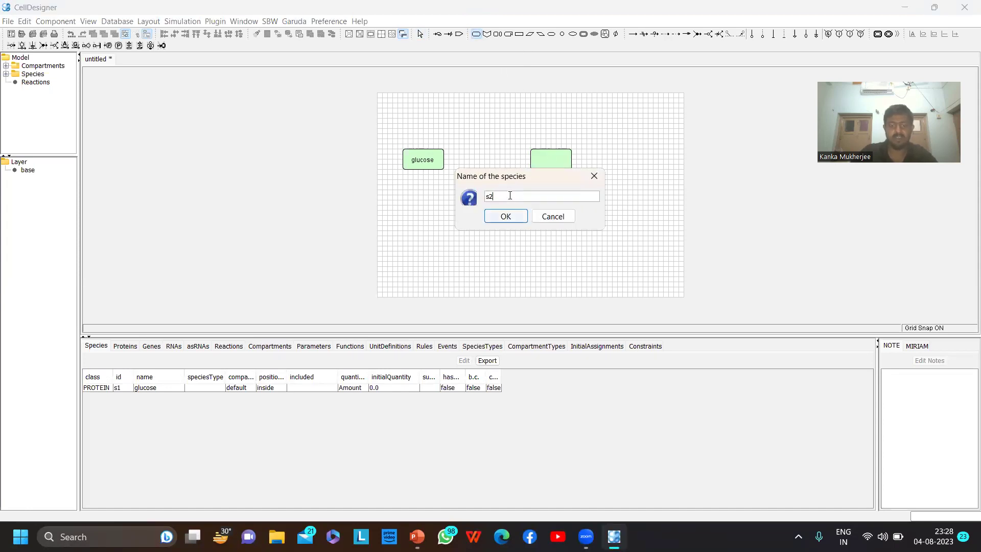
key("BackSpace")
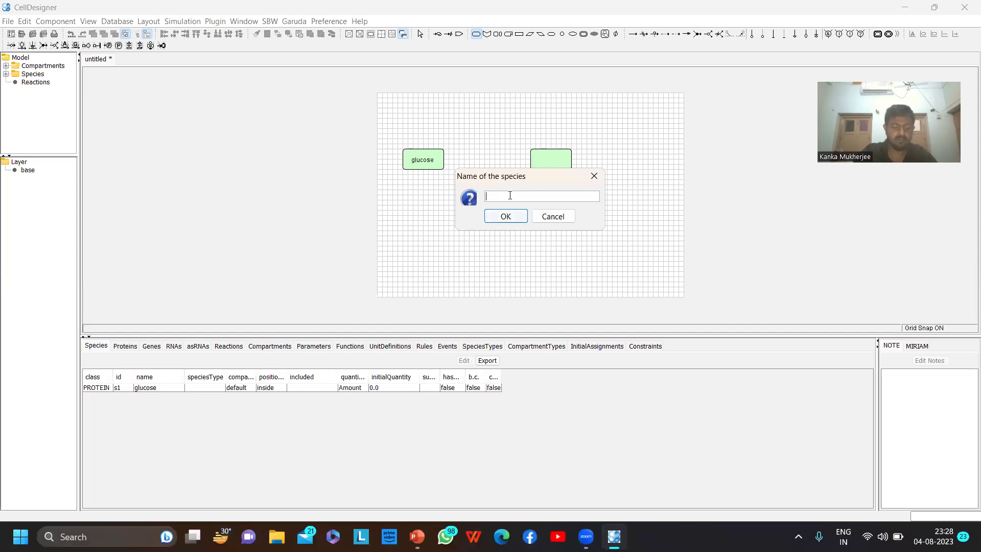
type("gluse-6-")
key("Caps_Lock")
type("P")
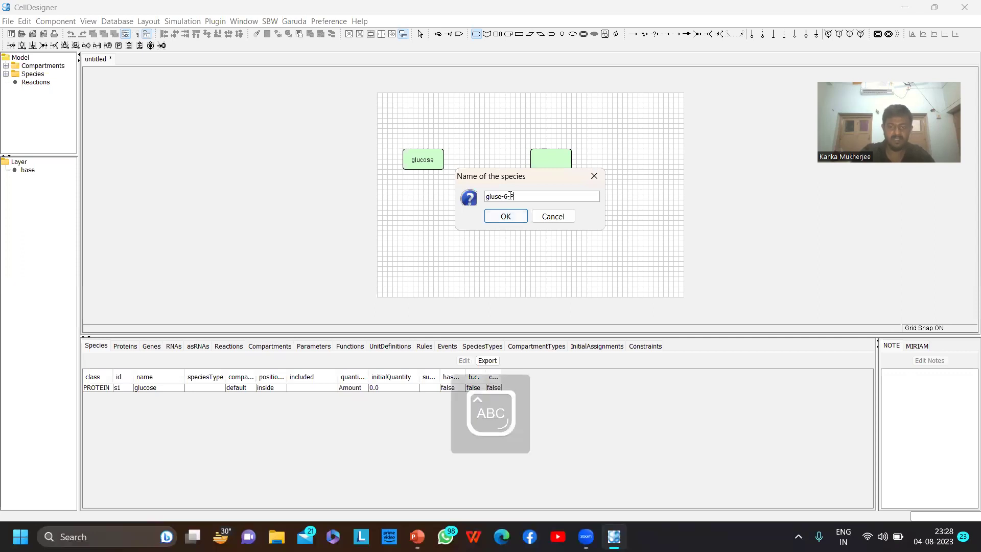
key("Caps_Lock")
left_click(517, 217)
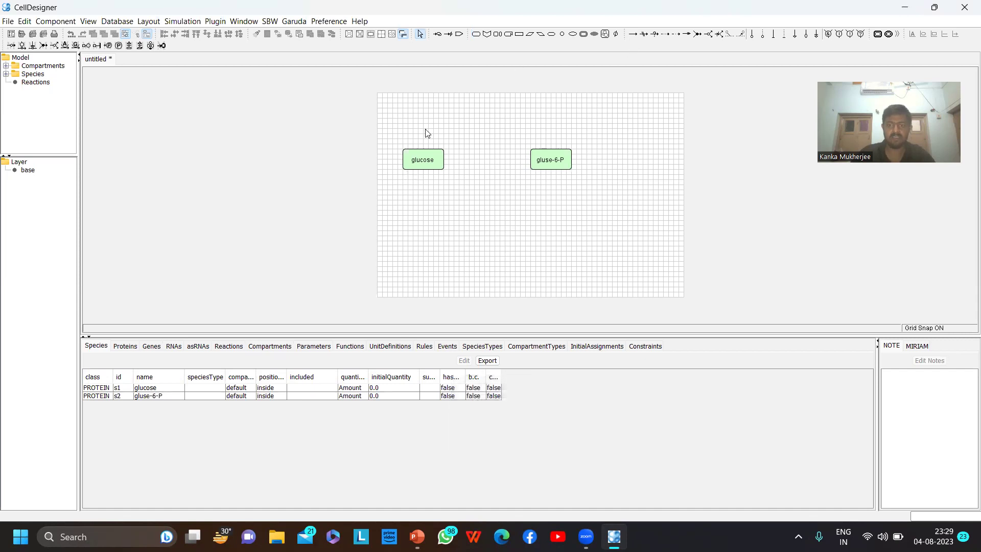
Draw a state transition reaction from glucose to gluse-6-P.
left_click(632, 36)
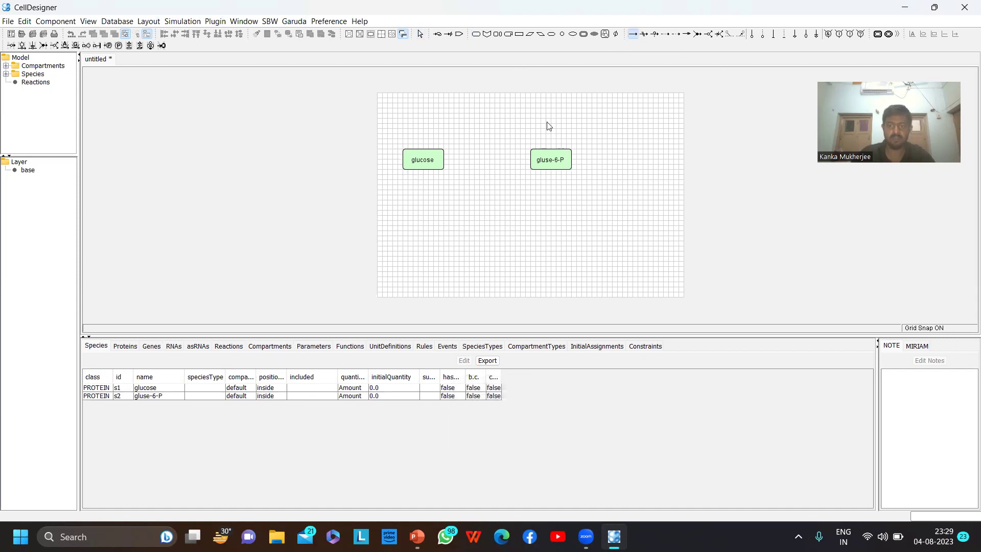
left_click(443, 161)
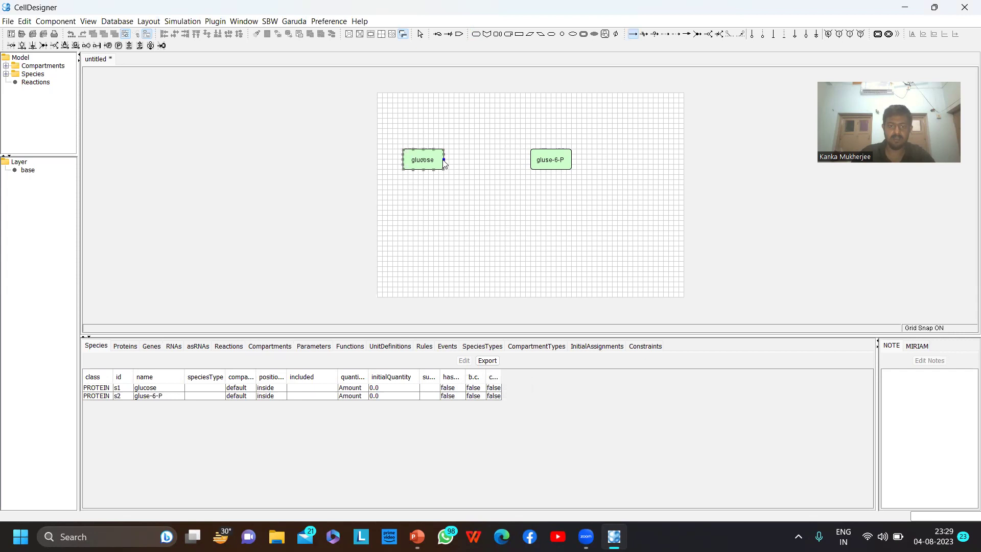
left_click(532, 159)
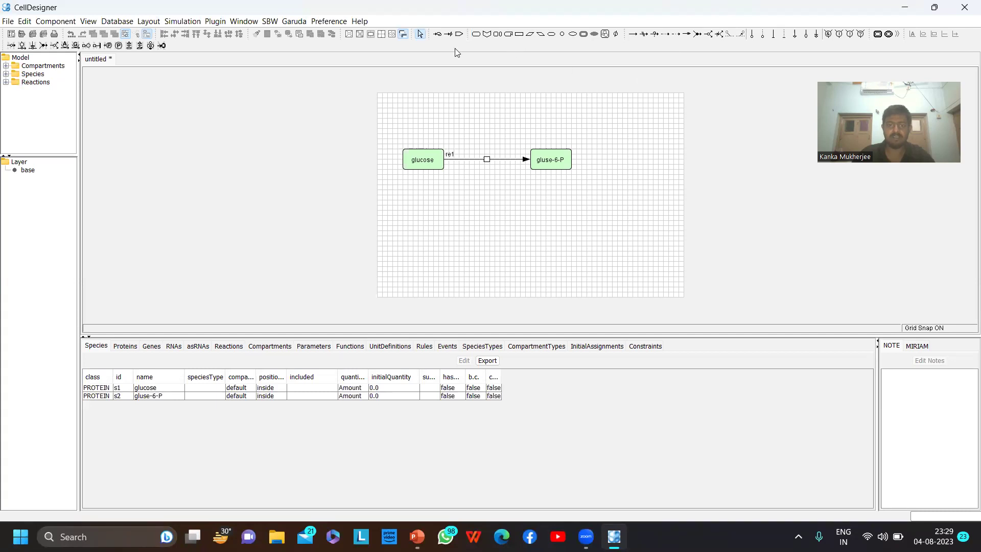
Add a protein species below the reaction, renaming s3 to 'Hexose Kinase'.
left_click(475, 34)
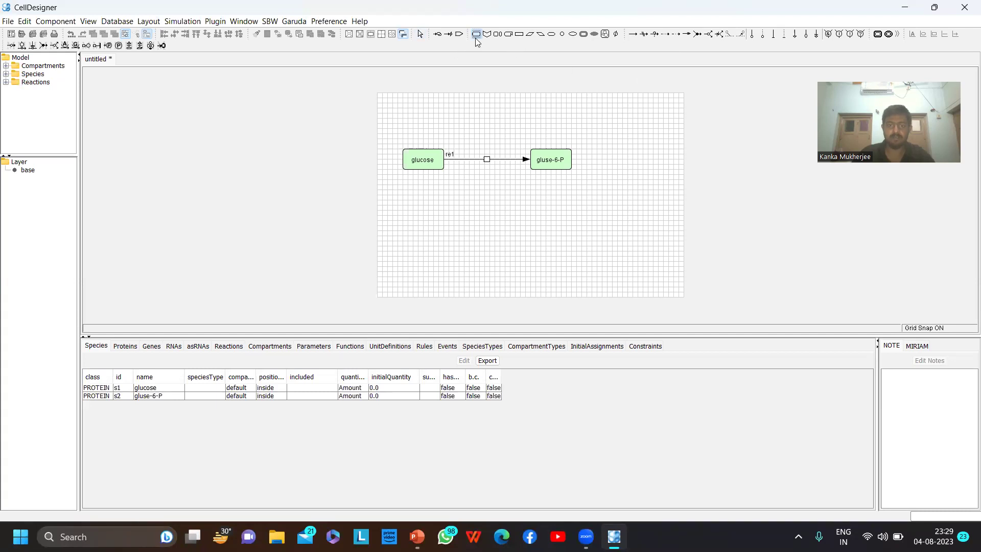
left_click(485, 213)
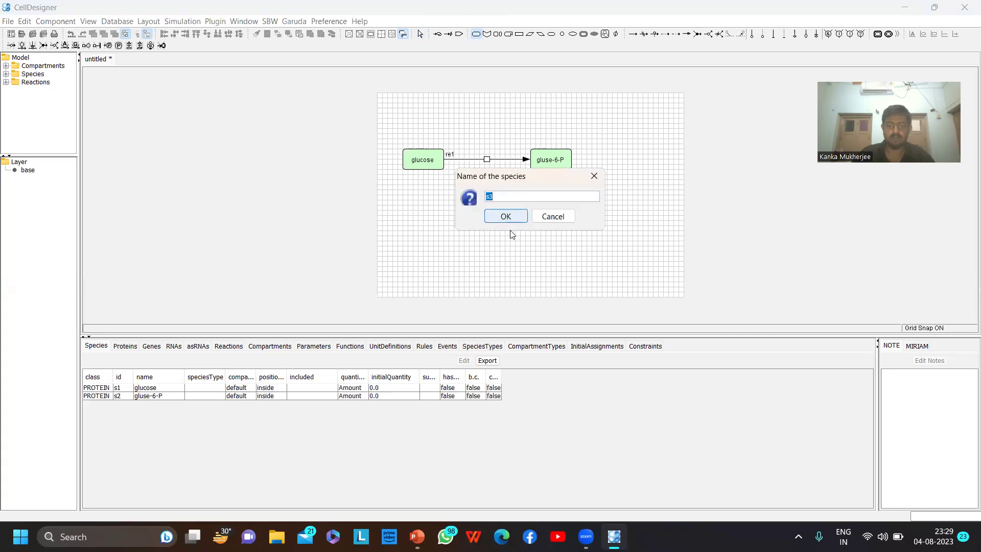
left_click(521, 197)
key("BackSpace")
key("BackSpace")
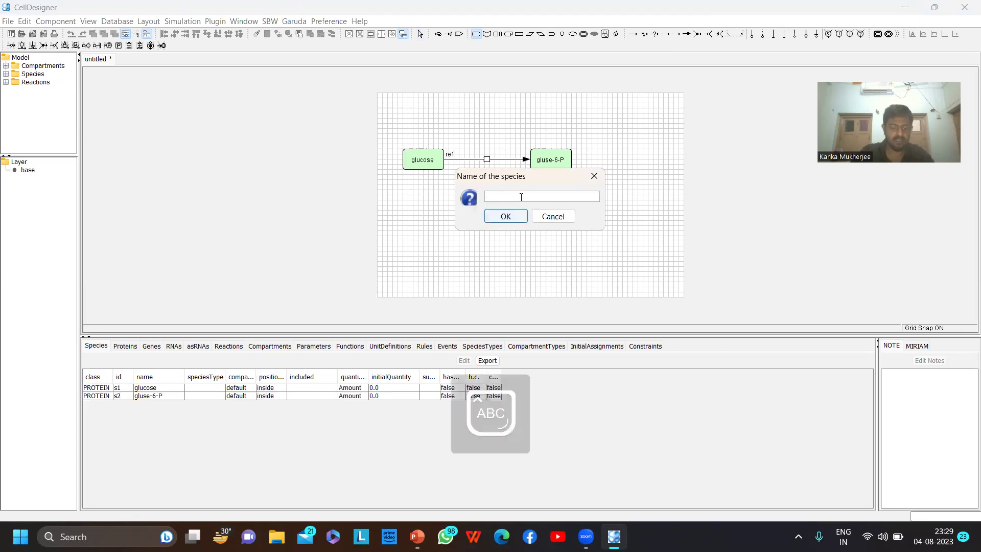
type("Hexose Kinase")
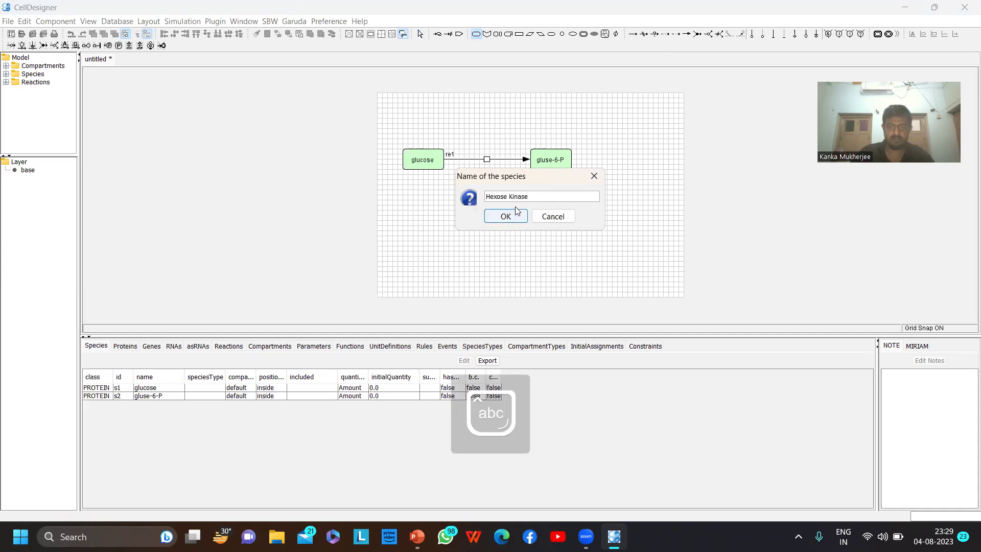
left_click(506, 217)
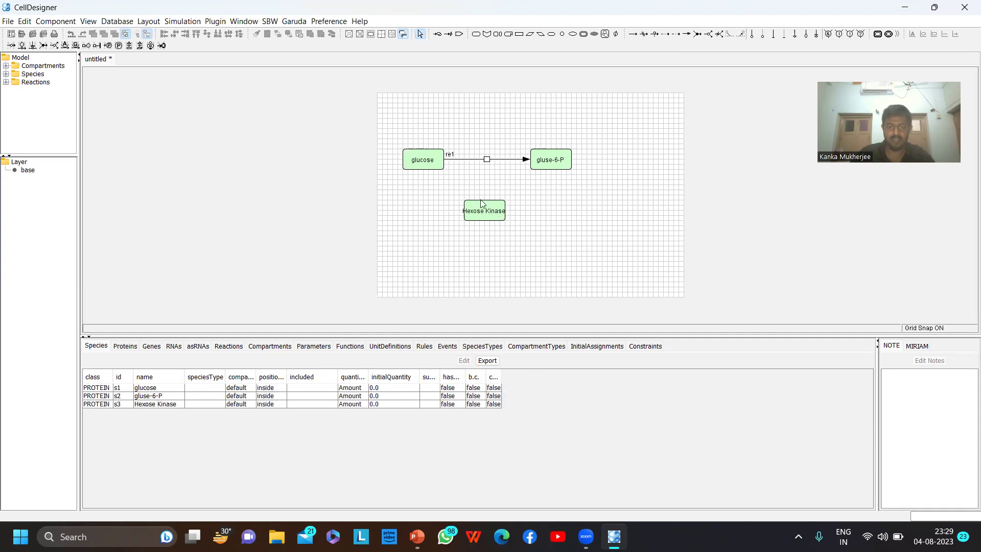
Enlarge the Hexose Kinase box up and to the left, then deselect it.
left_click(483, 207)
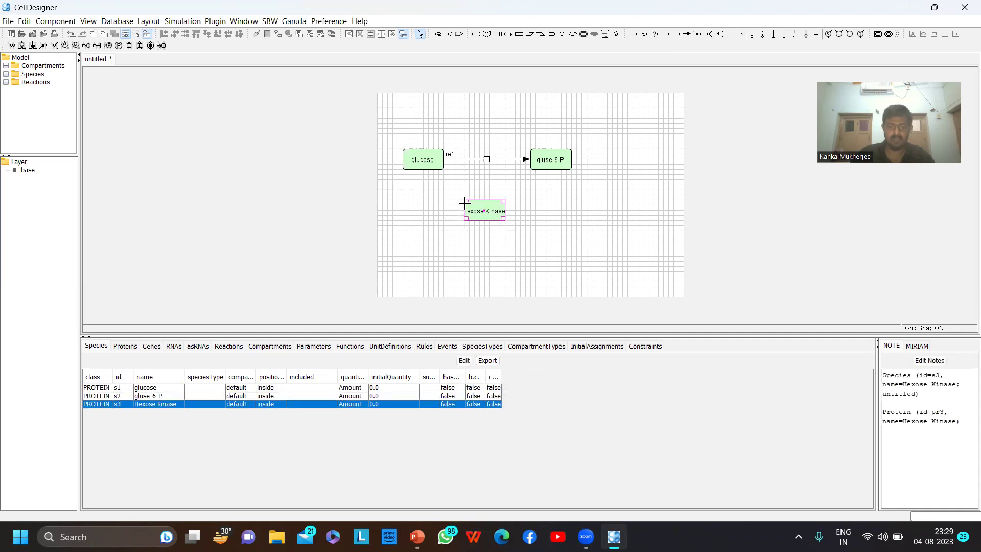
left_click_drag(462, 203, 458, 199)
left_click(492, 233)
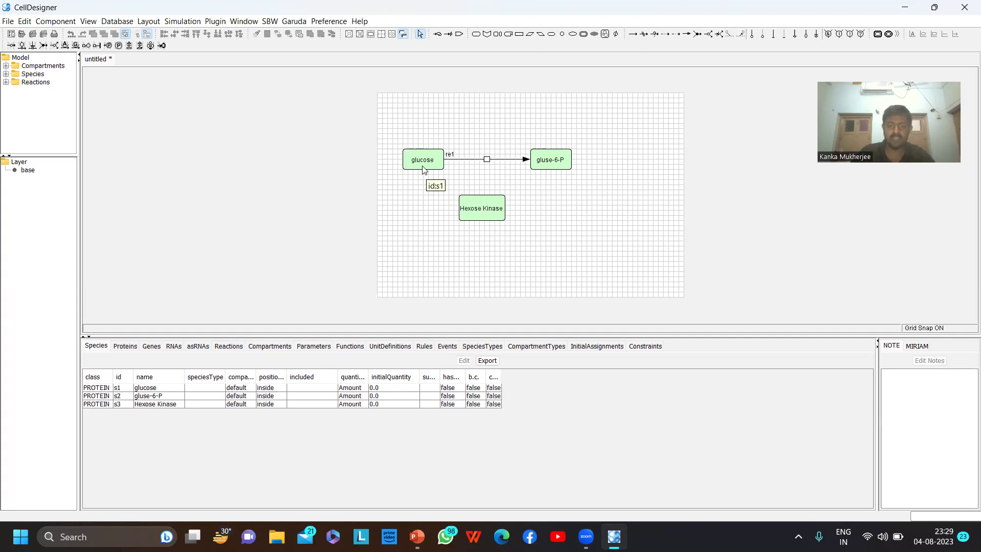
Draw a catalysis link from Hexose Kinase to reaction re1.
left_click(751, 36)
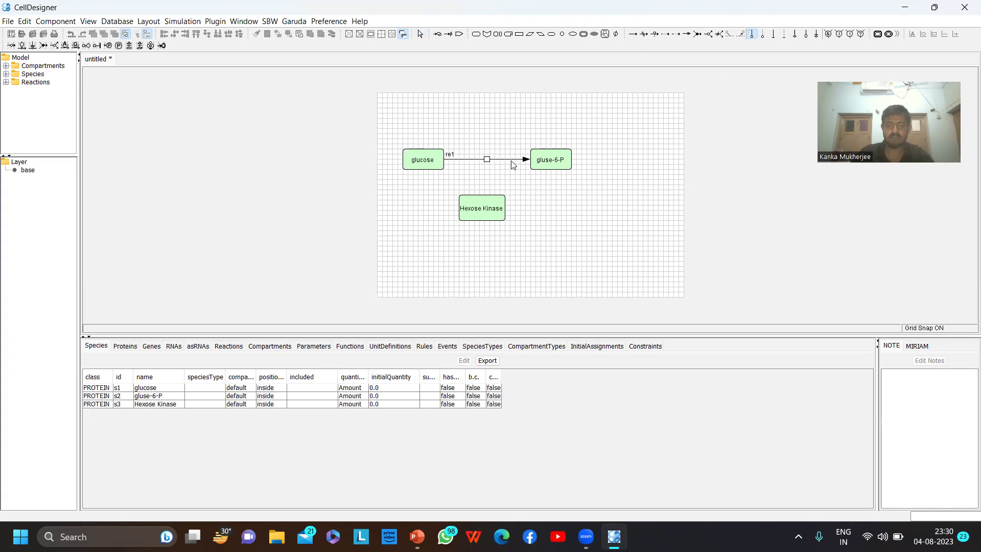
left_click(485, 200)
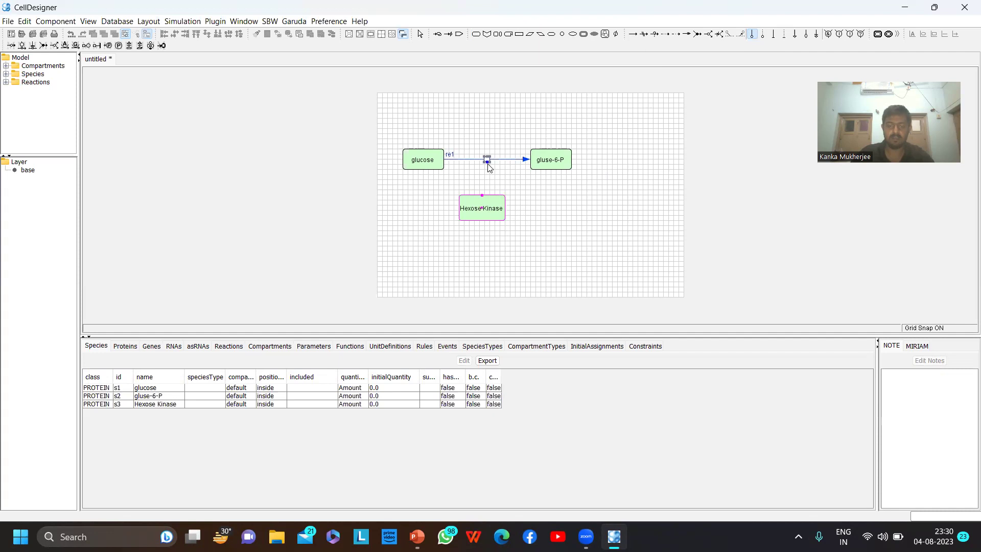
left_click(488, 163)
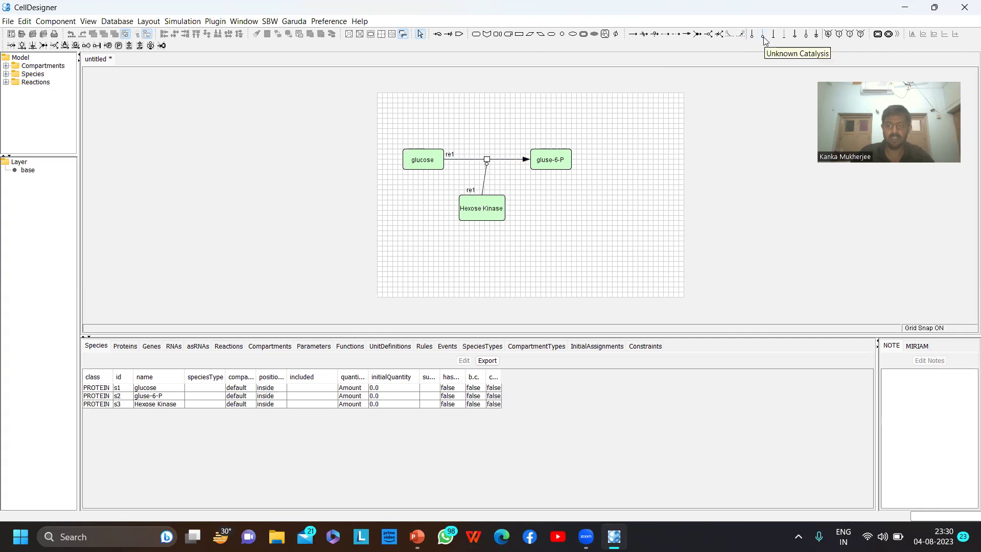
left_click(806, 36)
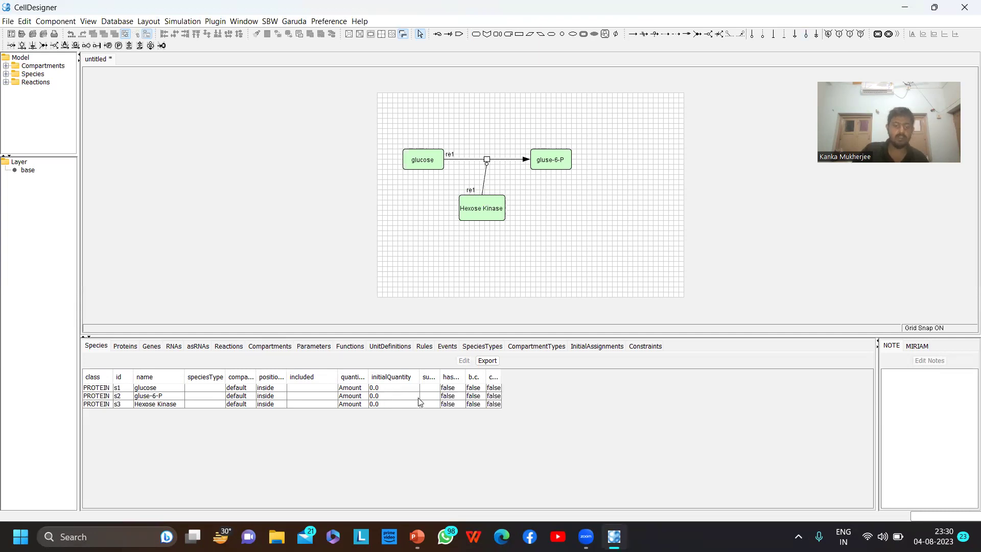
Set initial quantities to 10 for glucose and gluse-6-P and 5 for Hexose Kinase.
left_click(385, 390)
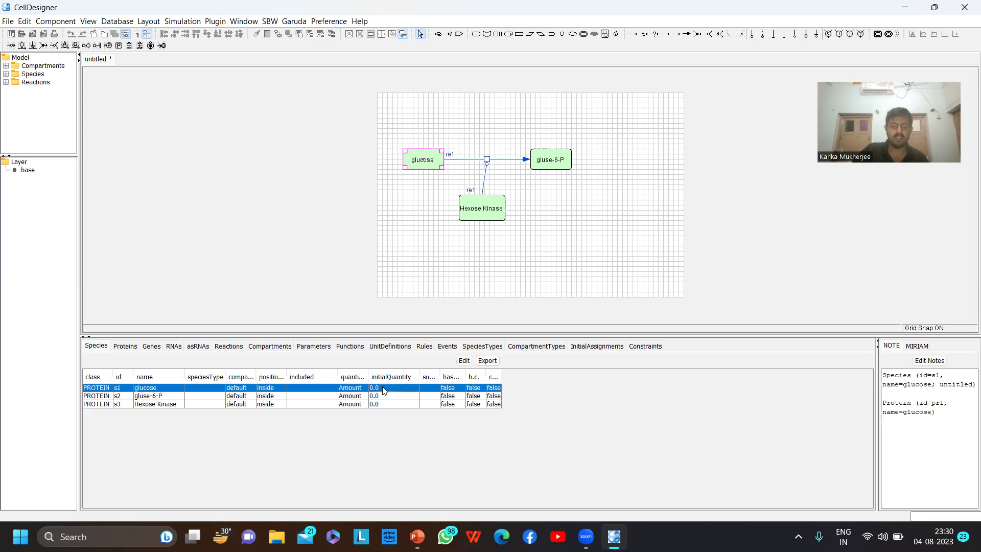
type("10")
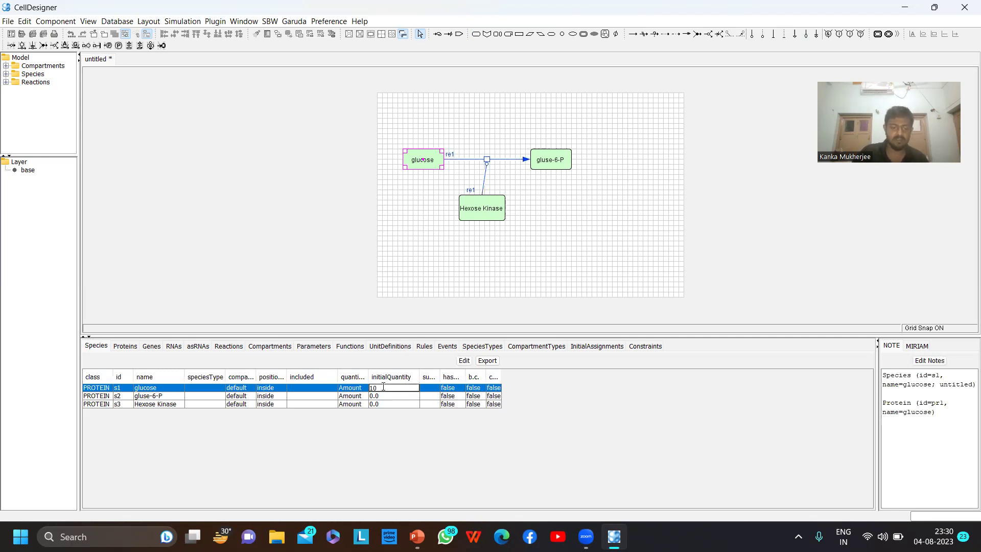
left_click(380, 397)
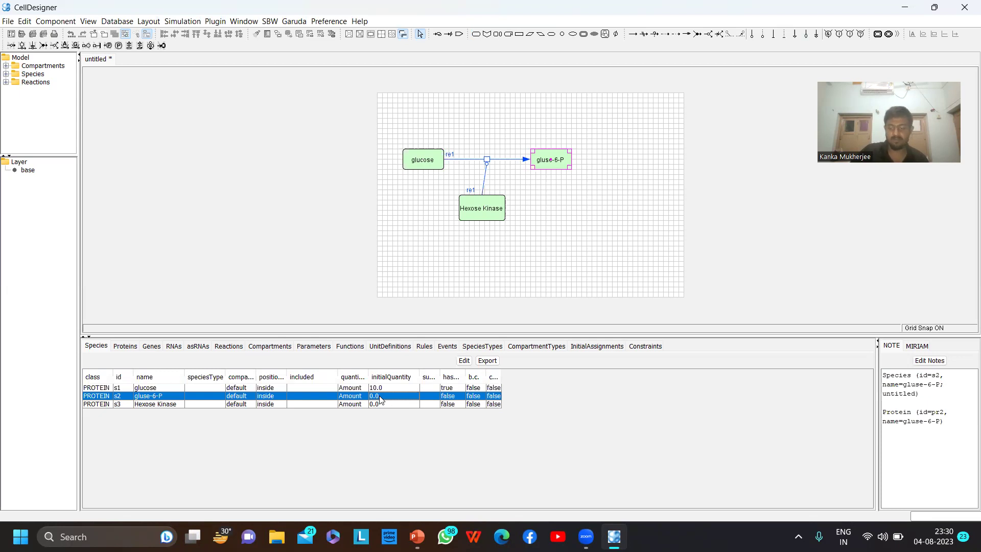
double_click(380, 397)
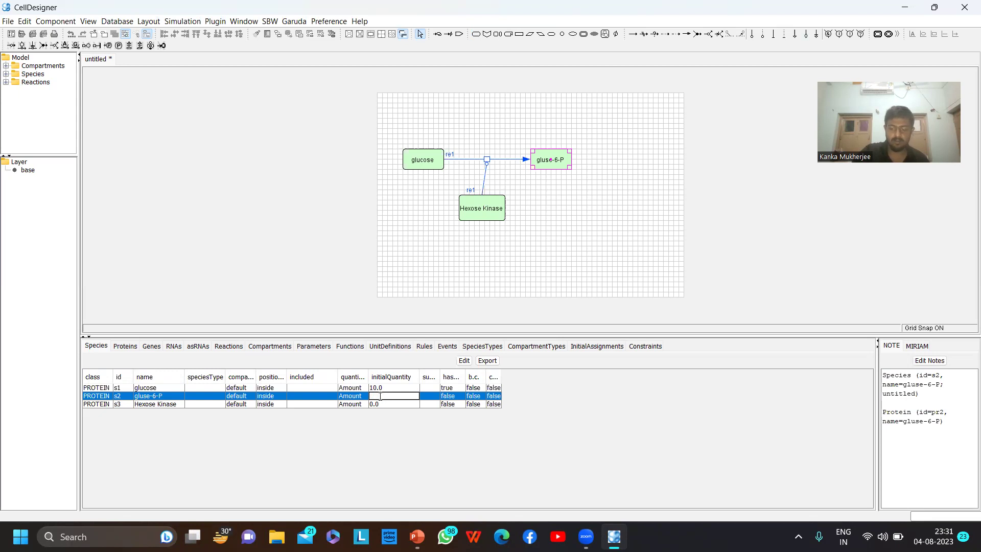
type("10")
key("Return")
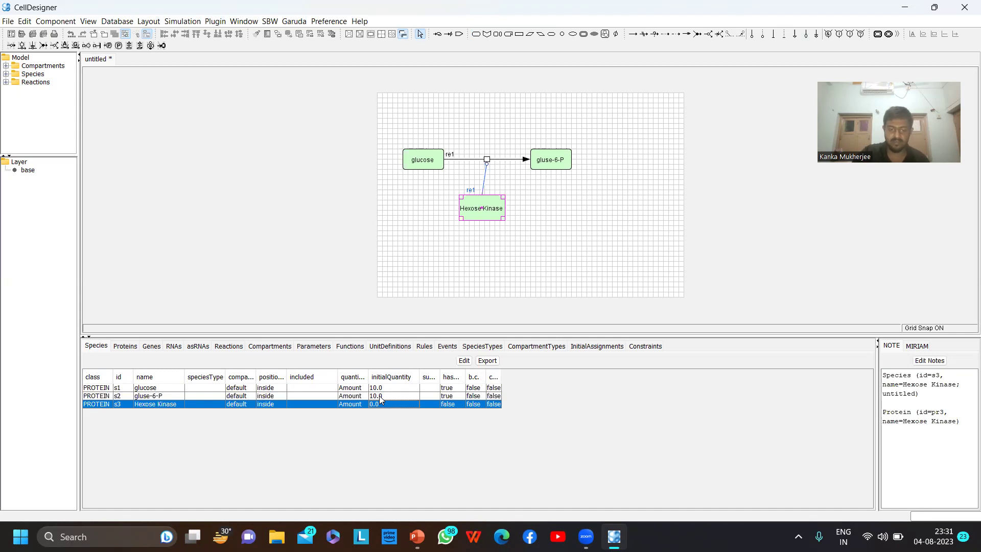
type("1")
left_click(380, 400)
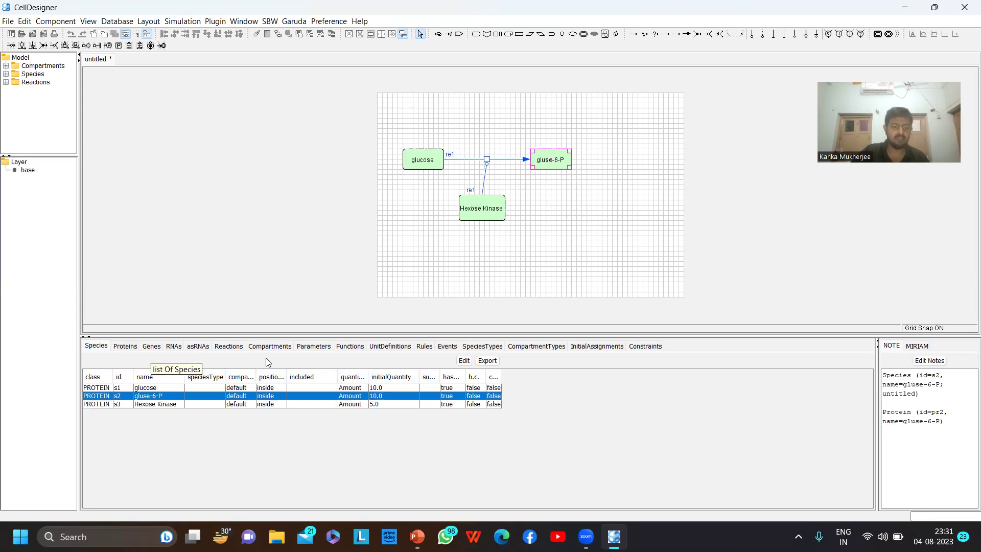
Browse the proteins, RNAs, genes, functions, unit definitions, events and constraints lists.
left_click(123, 353)
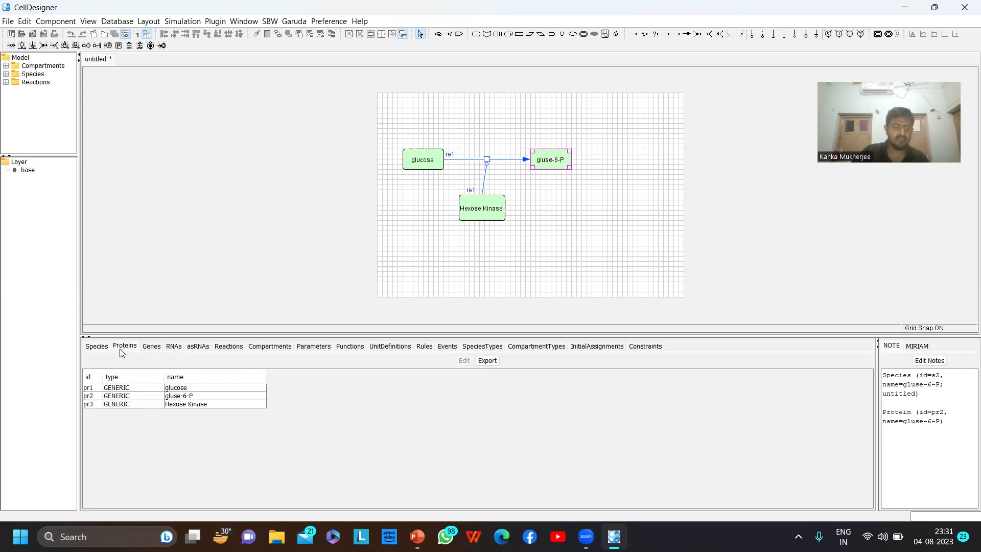
left_click(175, 349)
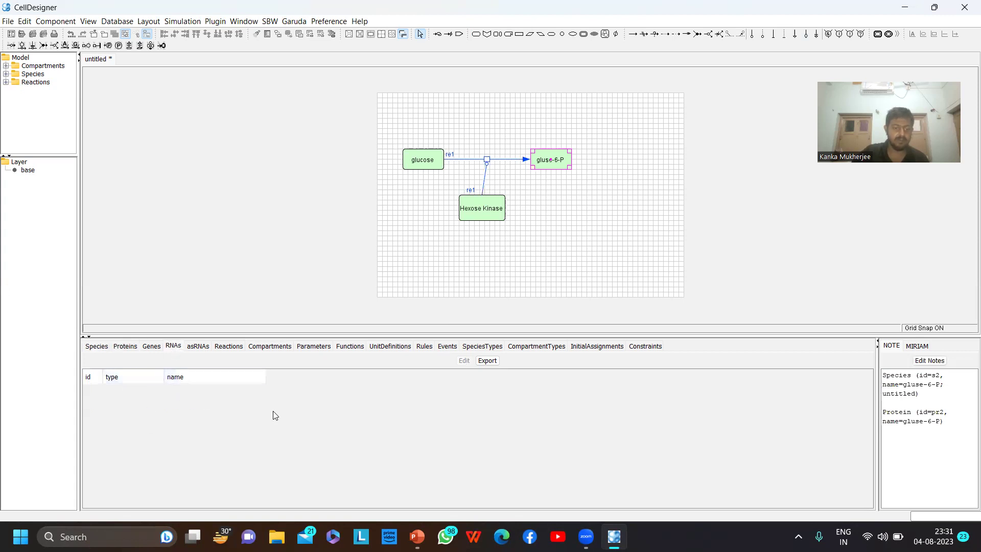
left_click(154, 347)
left_click(359, 349)
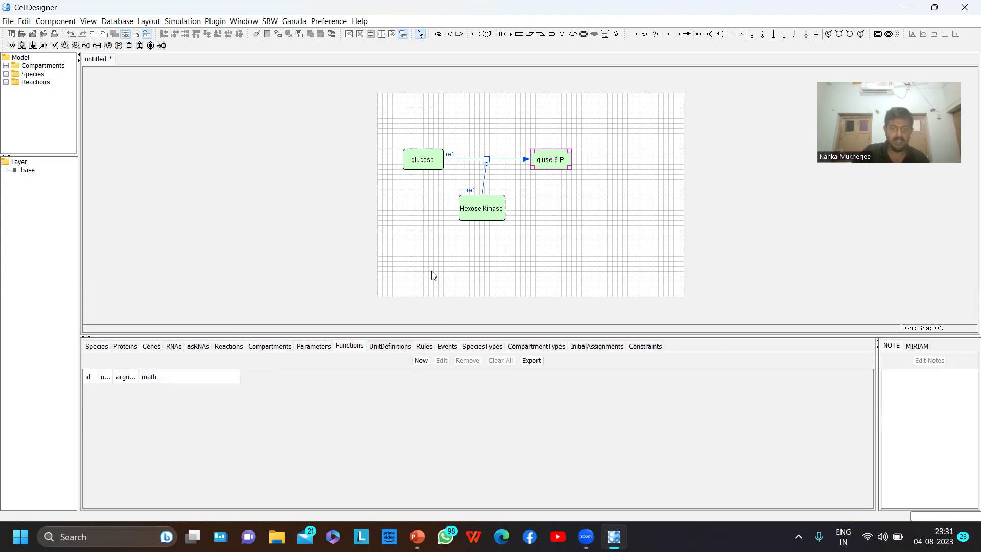
left_click(387, 347)
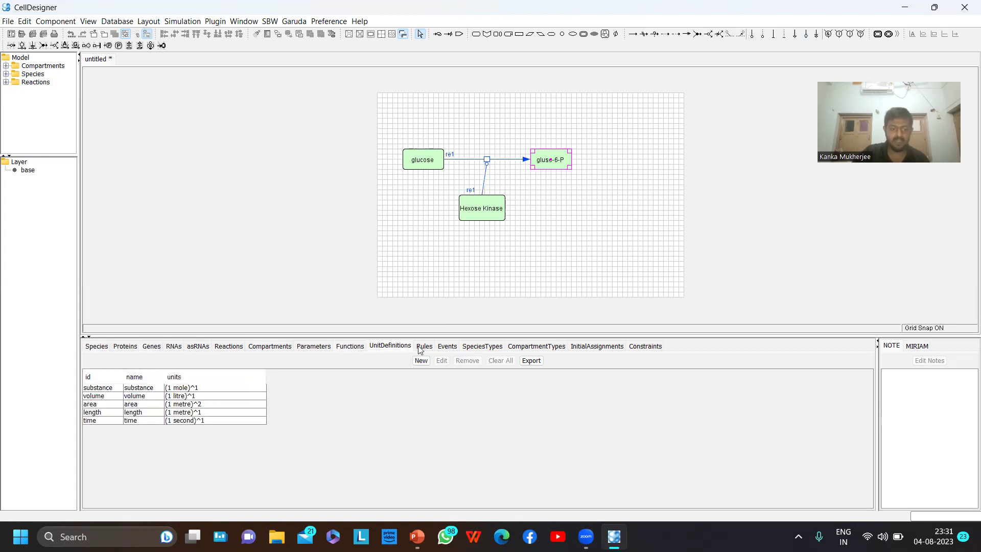
left_click(448, 348)
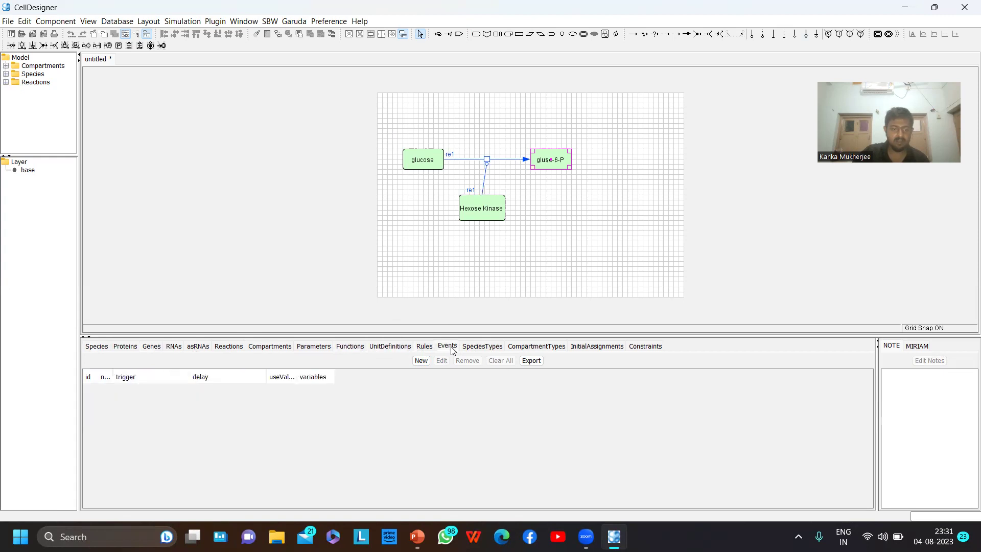
left_click(479, 348)
left_click(541, 350)
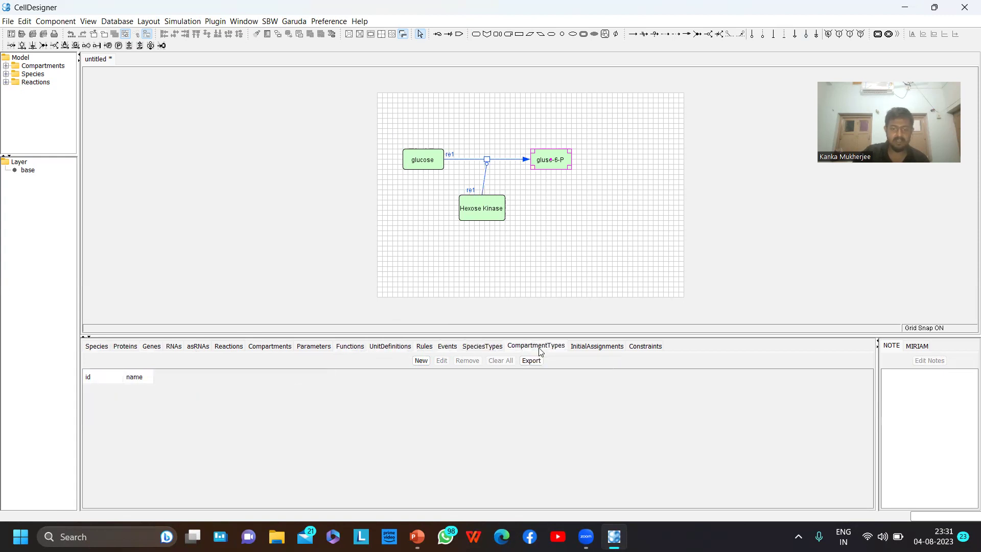
left_click(597, 351)
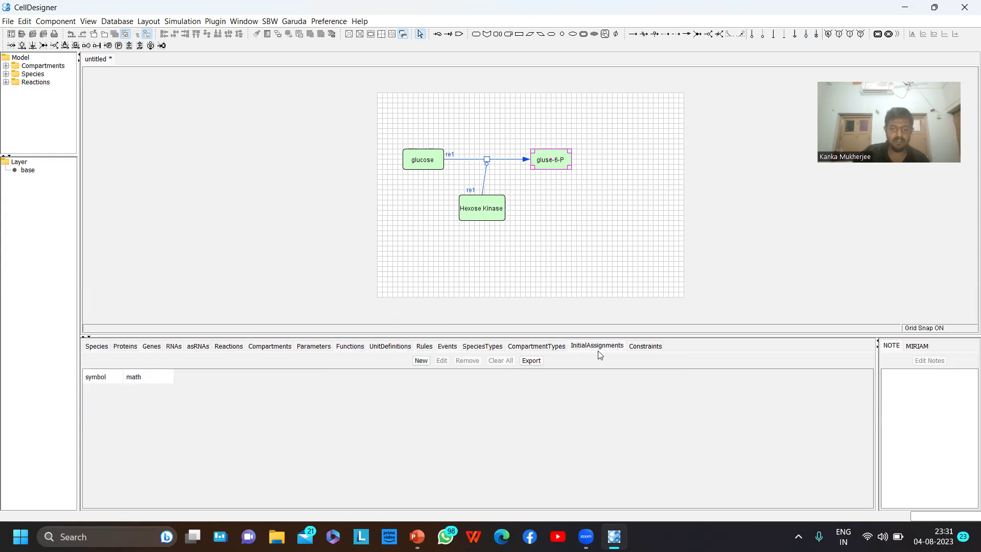
left_click(647, 349)
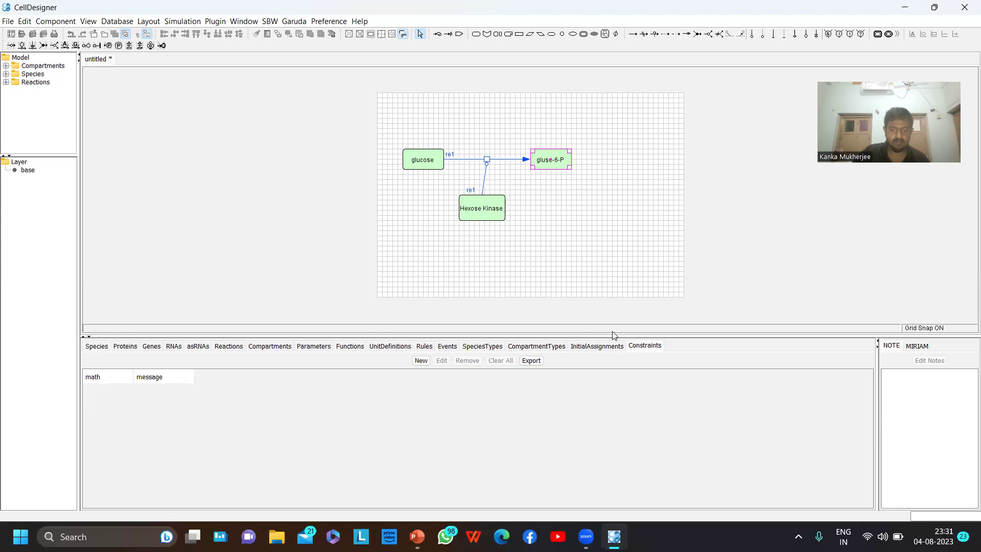
Browse back through the component lists to the Species table.
left_click(511, 349)
left_click(454, 347)
left_click(354, 347)
left_click(270, 347)
left_click(175, 349)
left_click(122, 348)
left_click(98, 349)
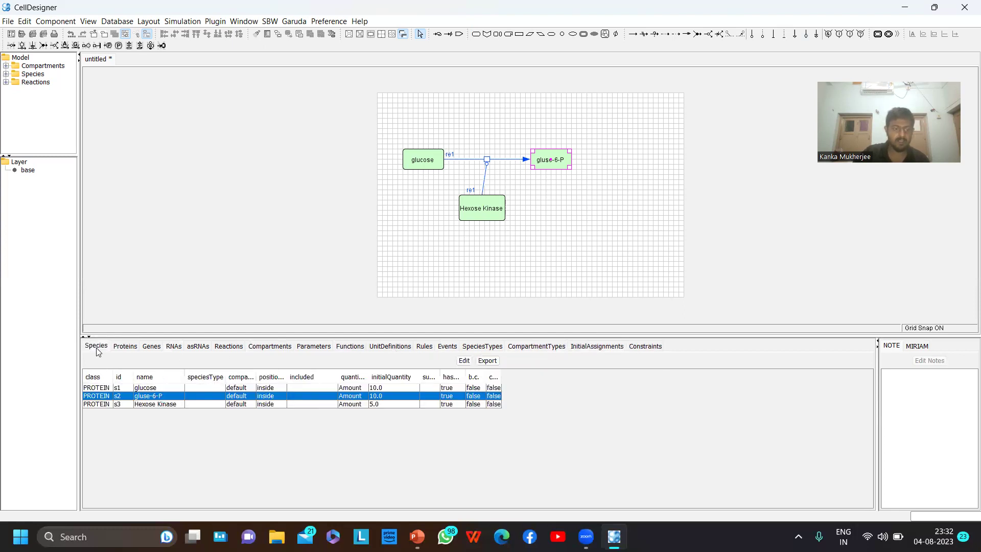
Open the KineticLaw editor for reaction re1 from its context menu.
right_click(488, 169)
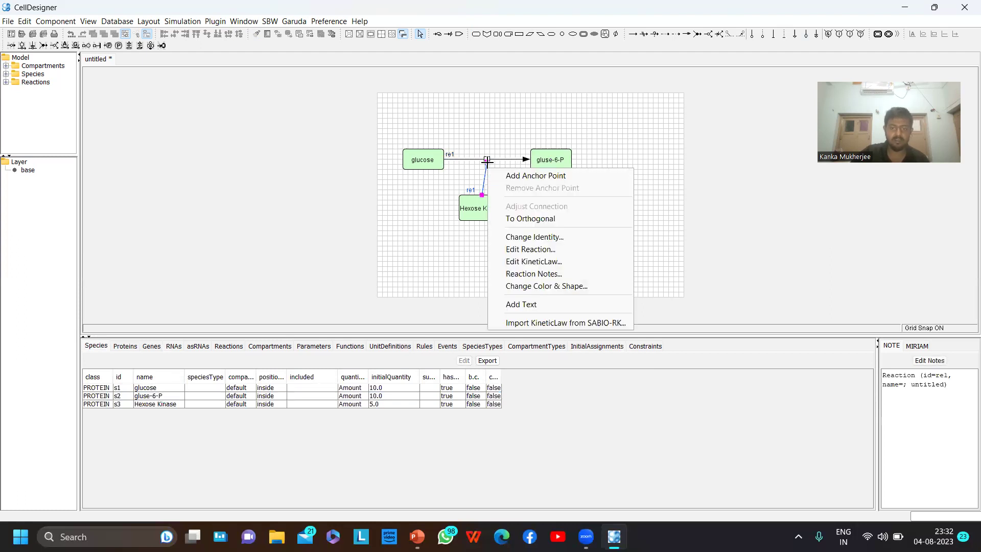
left_click(487, 161)
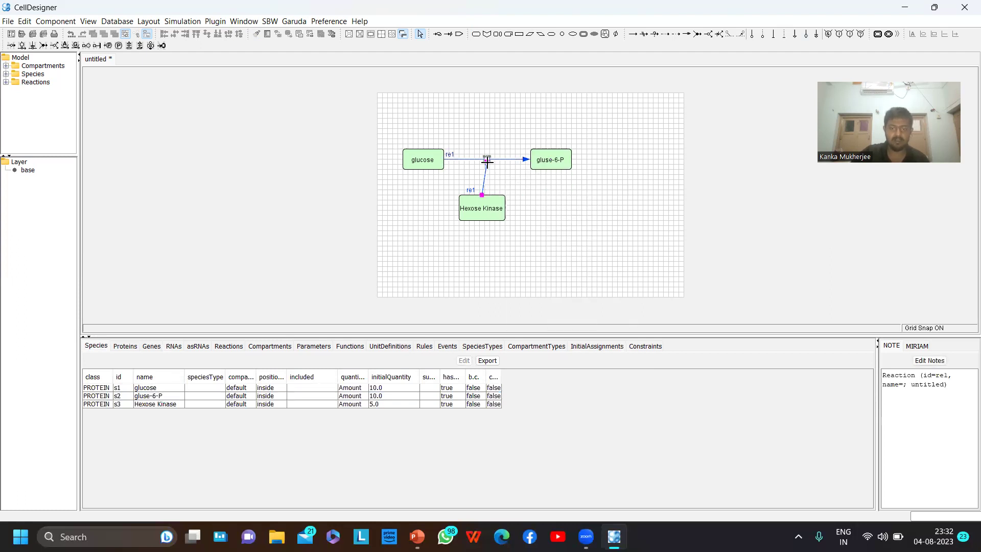
right_click(488, 161)
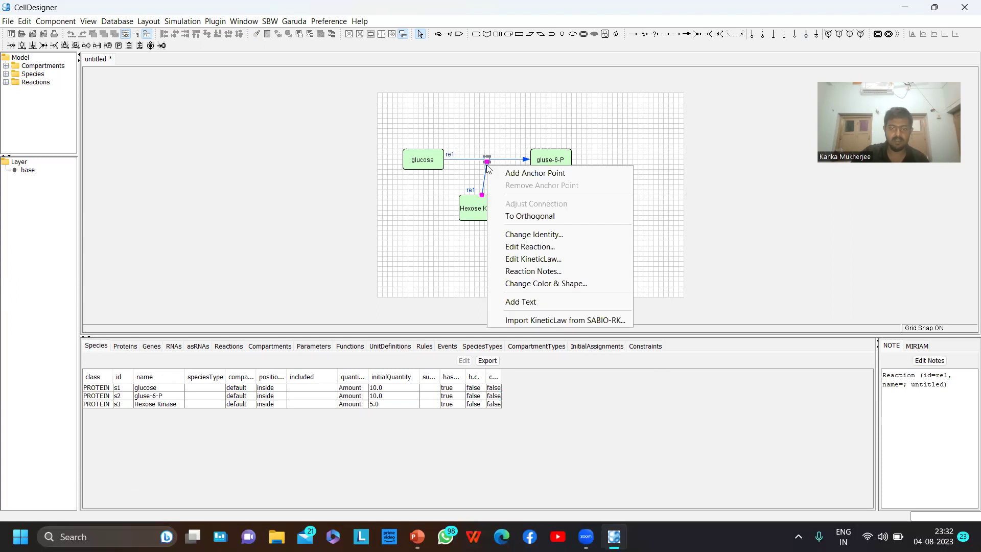
left_click(538, 259)
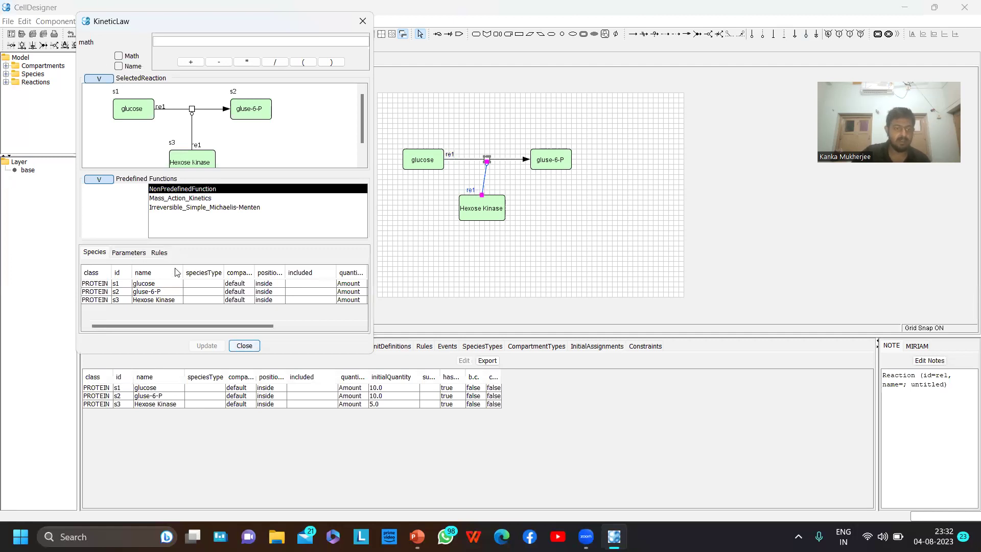
Give re1 Mass_Action_Kinetics with S1 as s1 and k 0.45, yielding s1*k1.
left_click(190, 199)
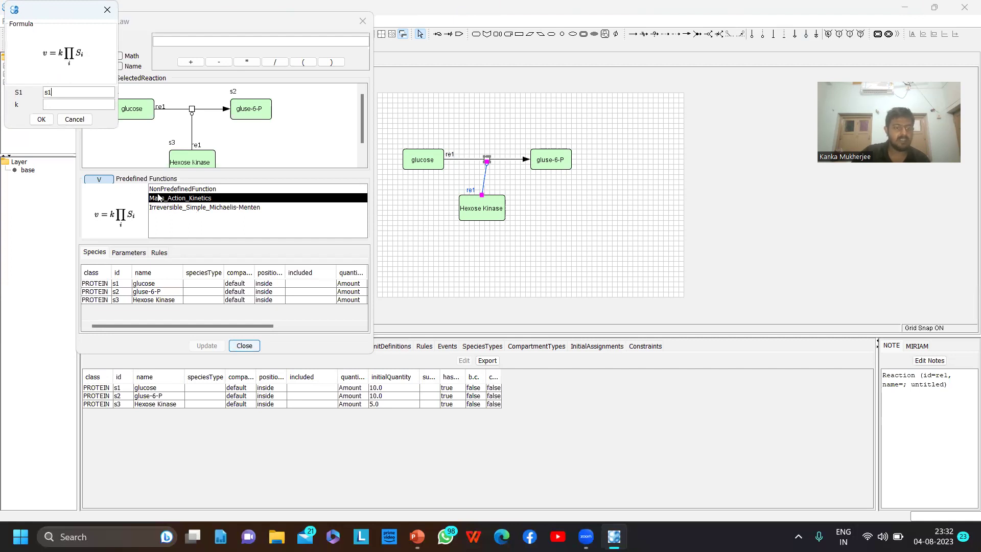
left_click(71, 105)
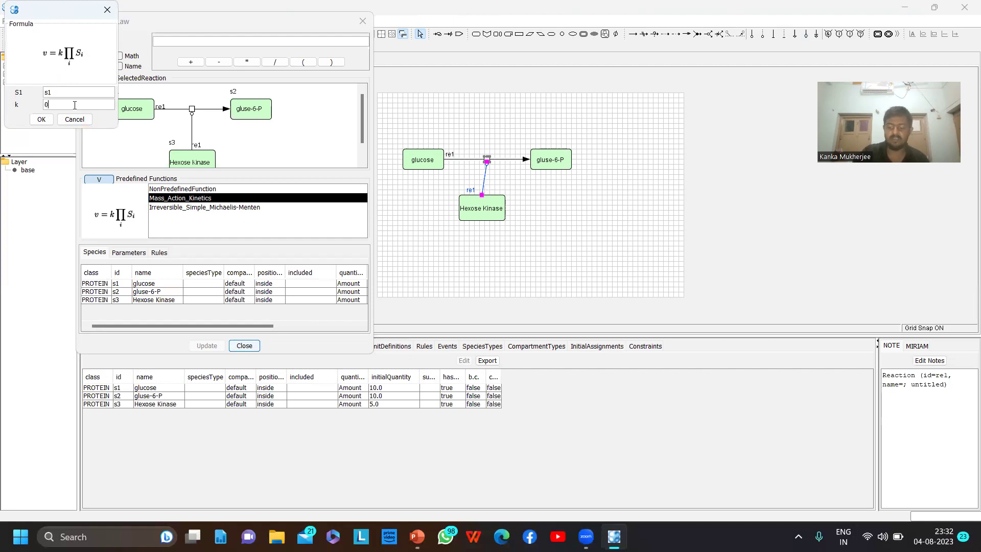
left_click(42, 120)
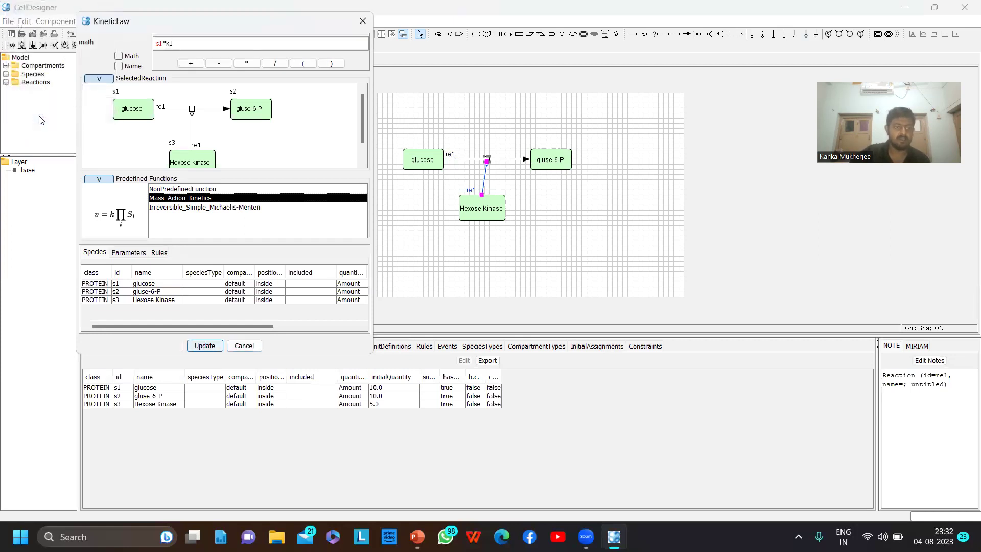
Update re1 with the s1*k1 kinetic law and close the KineticLaw editor.
left_click(227, 285)
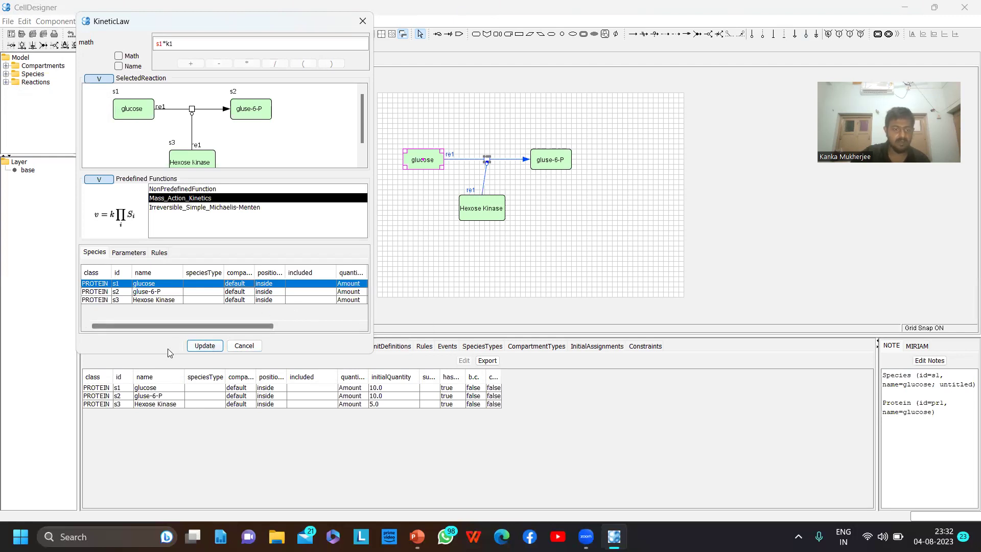
left_click(202, 346)
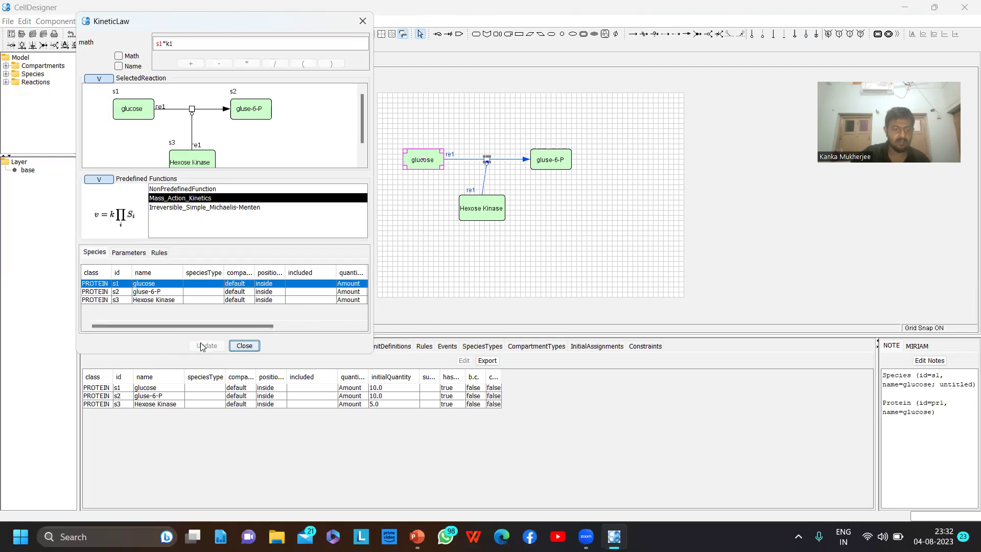
left_click(207, 292)
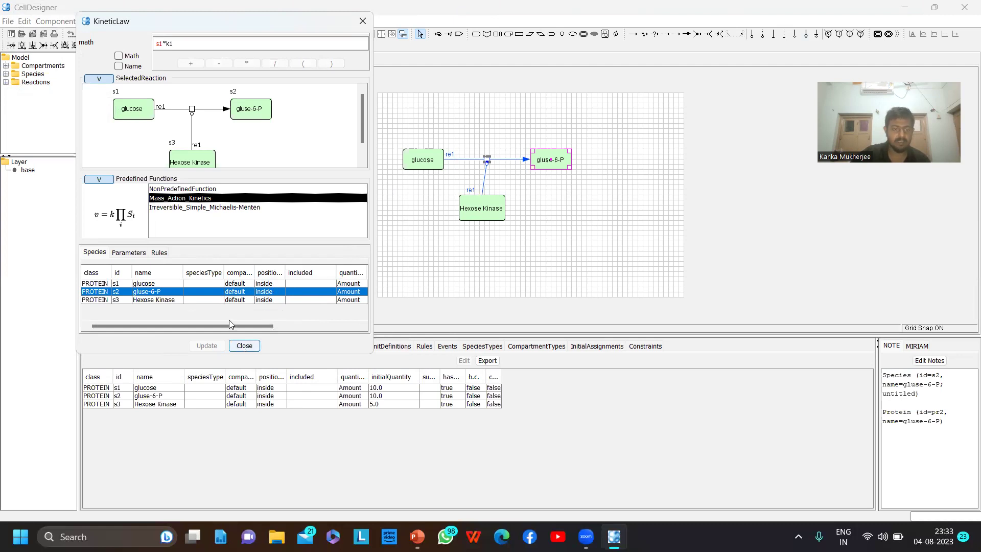
left_click_drag(206, 326, 280, 327)
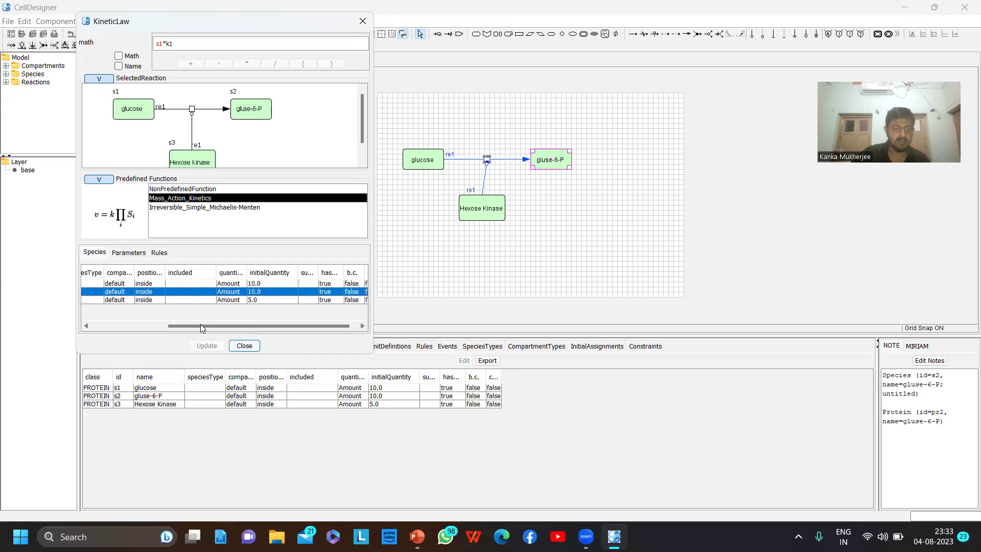
left_click_drag(200, 326, 123, 326)
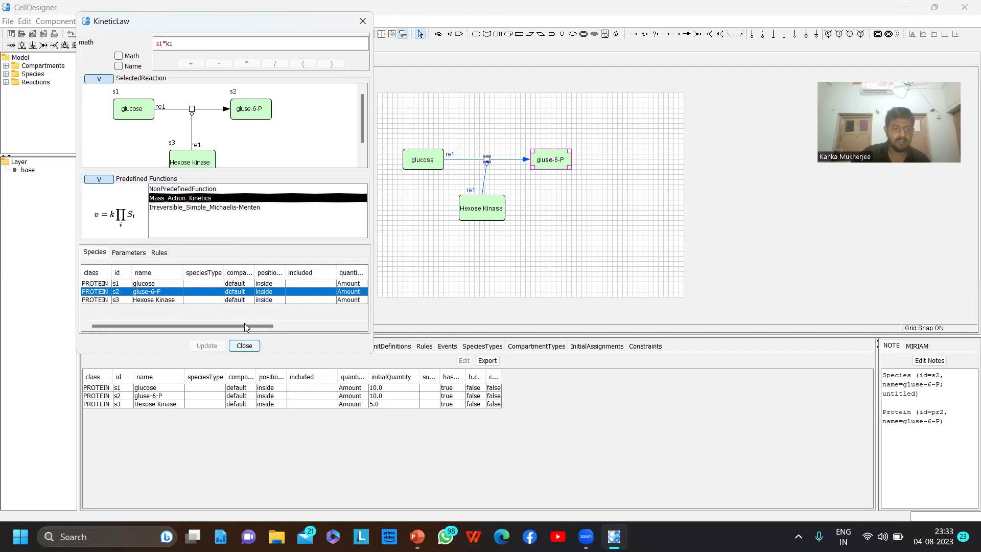
left_click(244, 346)
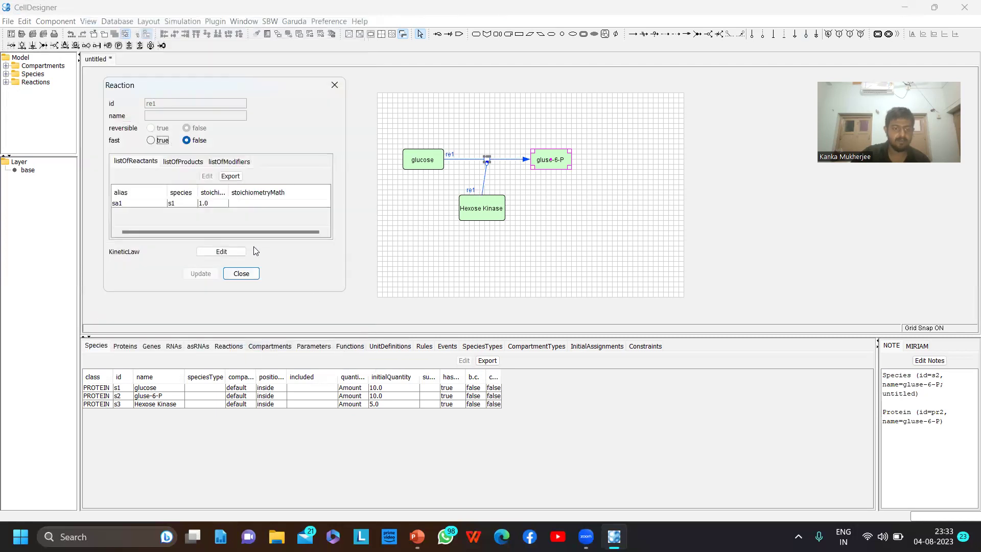
Review re1's reactant, product and modifier lists in the Reaction dialog.
left_click(182, 204)
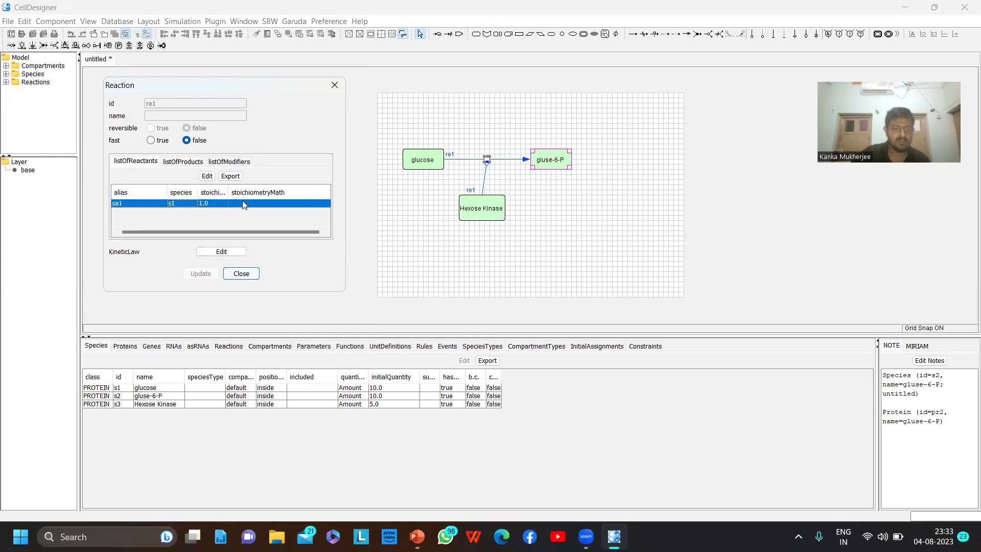
left_click(183, 162)
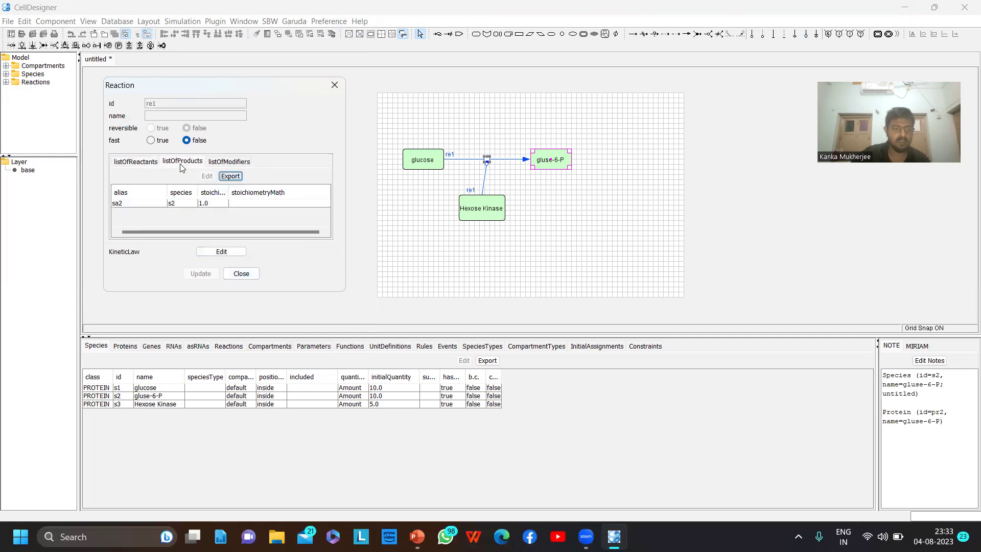
left_click(215, 161)
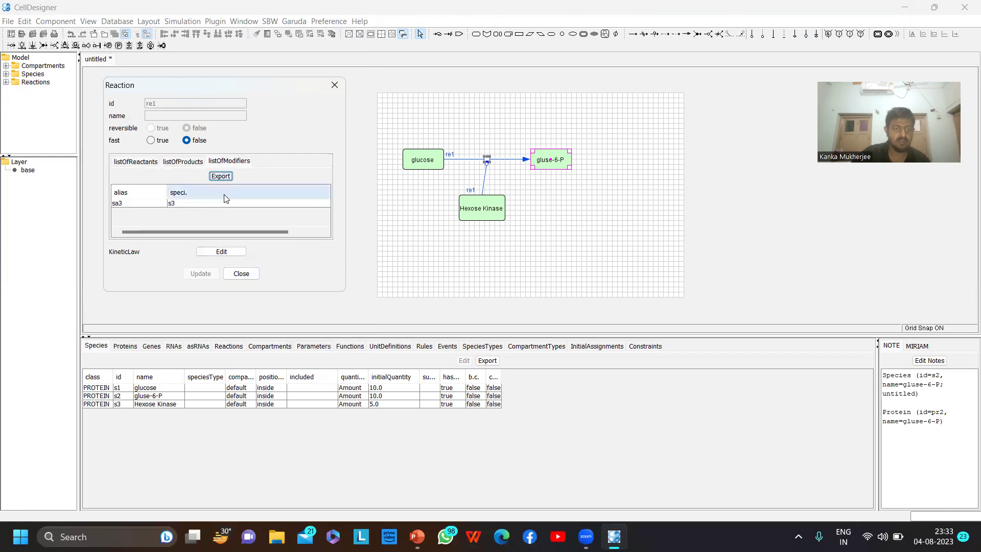
left_click(153, 162)
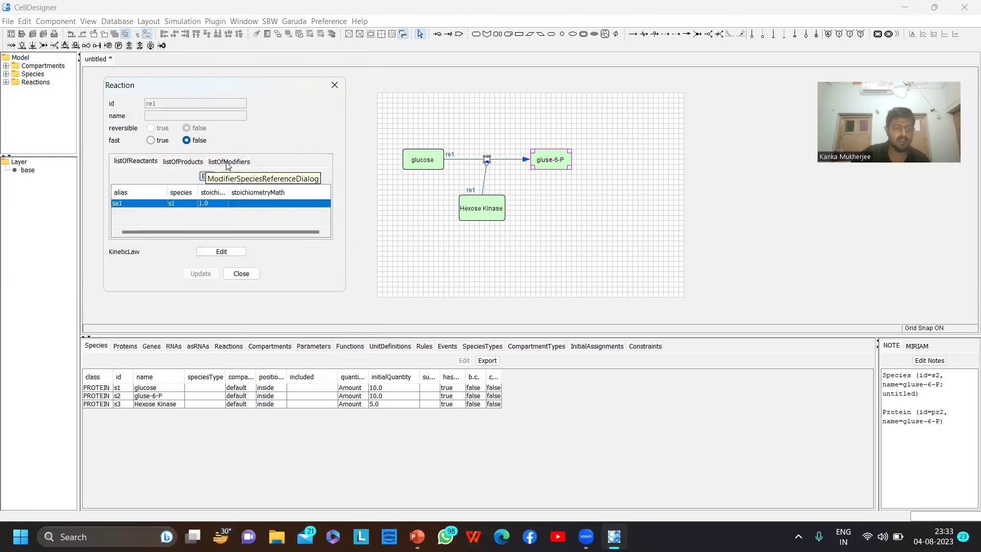
left_click(144, 162)
left_click(187, 162)
left_click(212, 162)
left_click(141, 163)
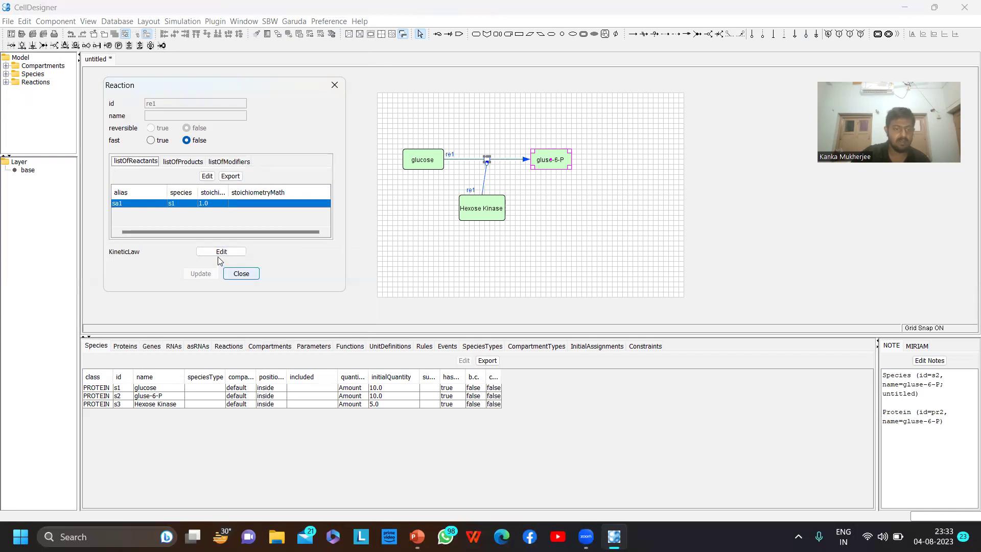
Close the re1 dialog and open the Simulation ControlPanel without saving the model.
left_click(246, 274)
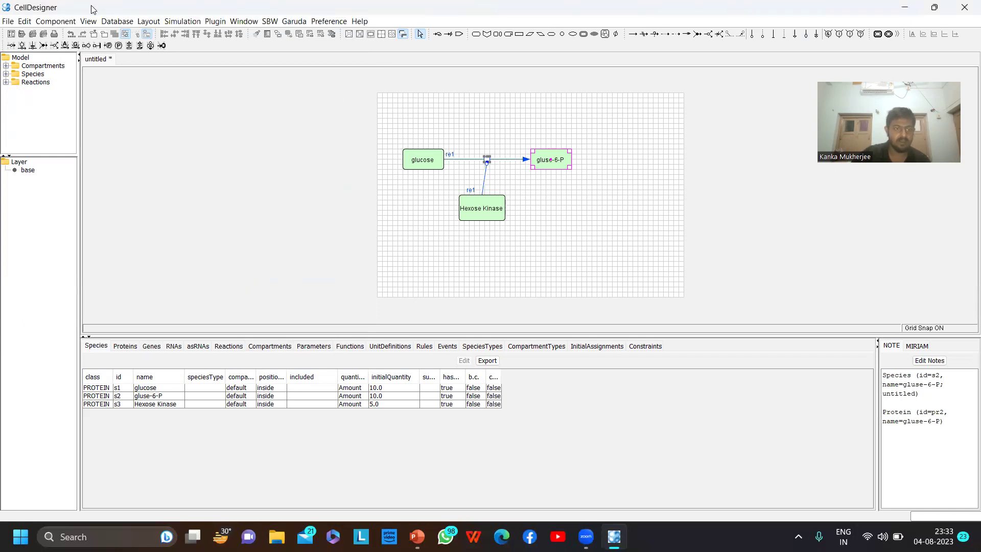
left_click(181, 23)
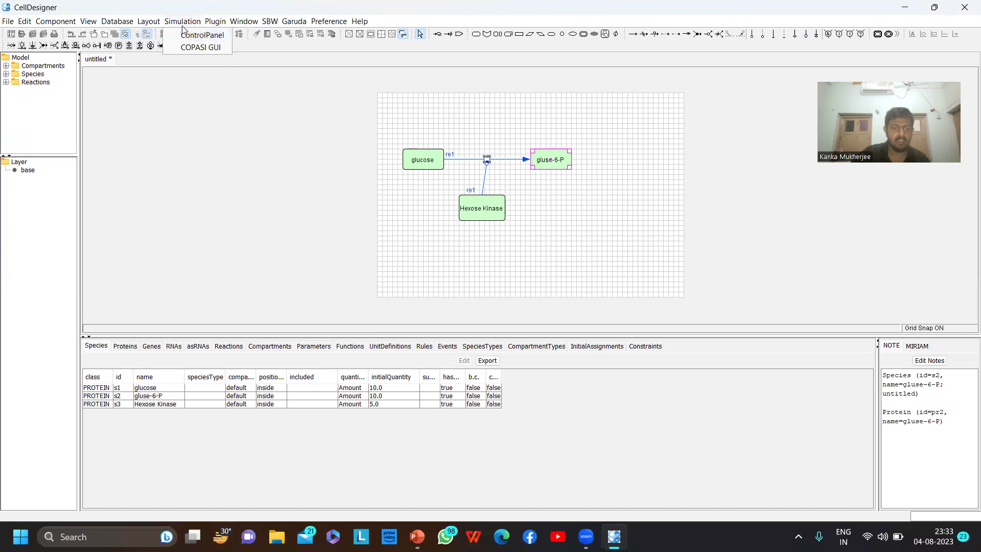
left_click(185, 34)
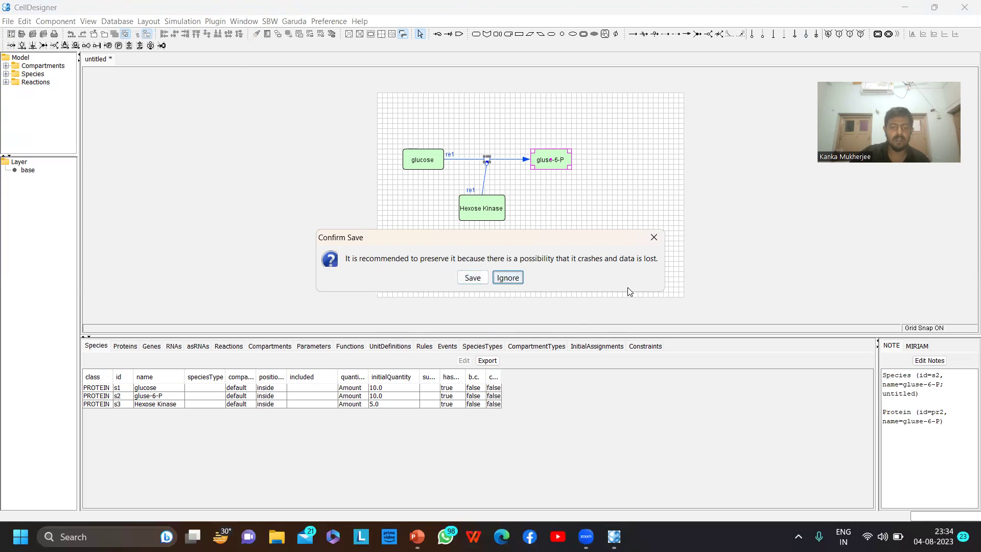
left_click(508, 279)
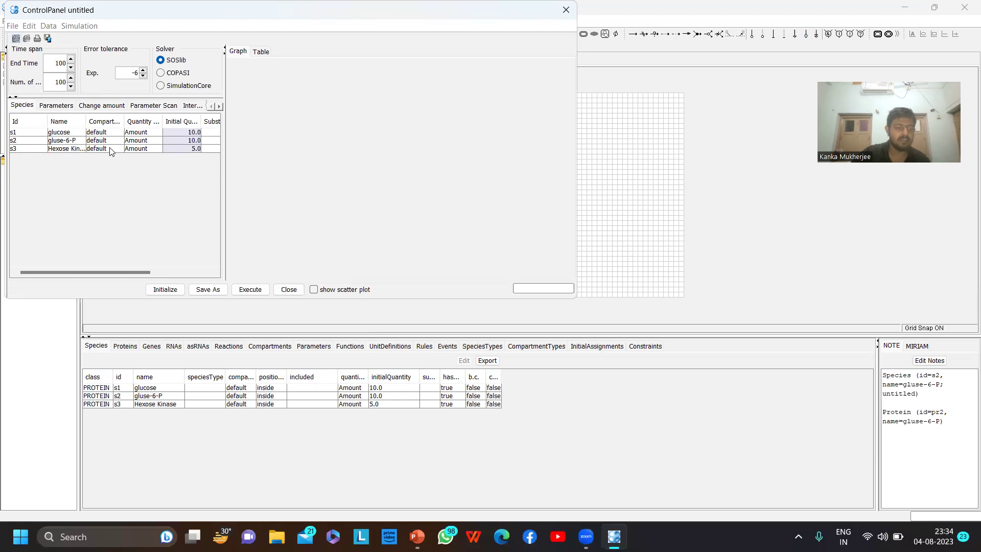
left_click(63, 109)
left_click(101, 110)
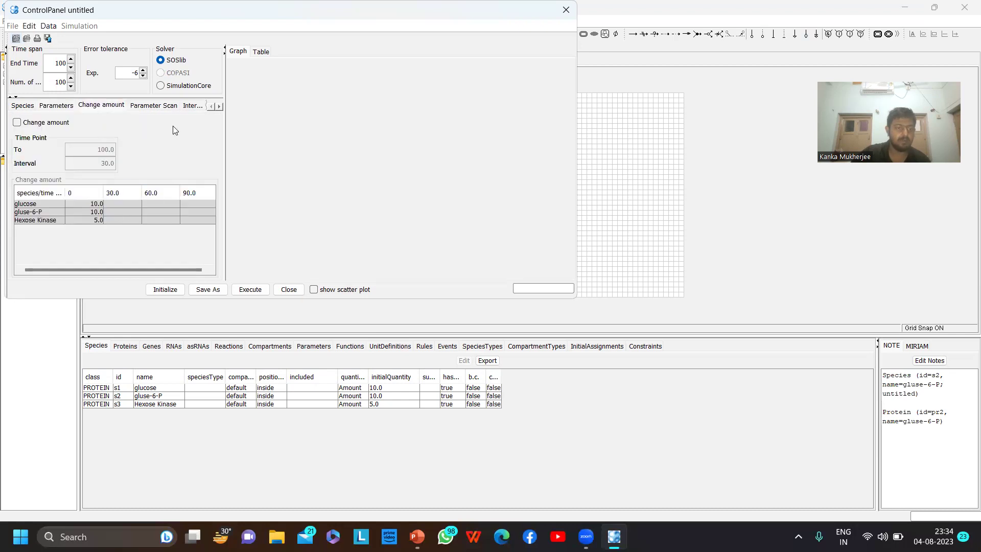
left_click(154, 105)
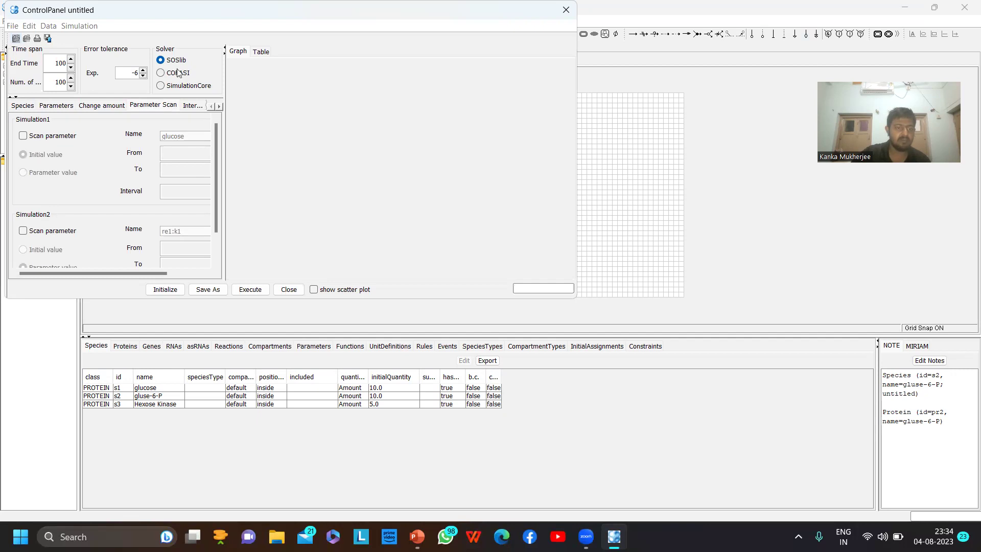
left_click(194, 107)
left_click(131, 107)
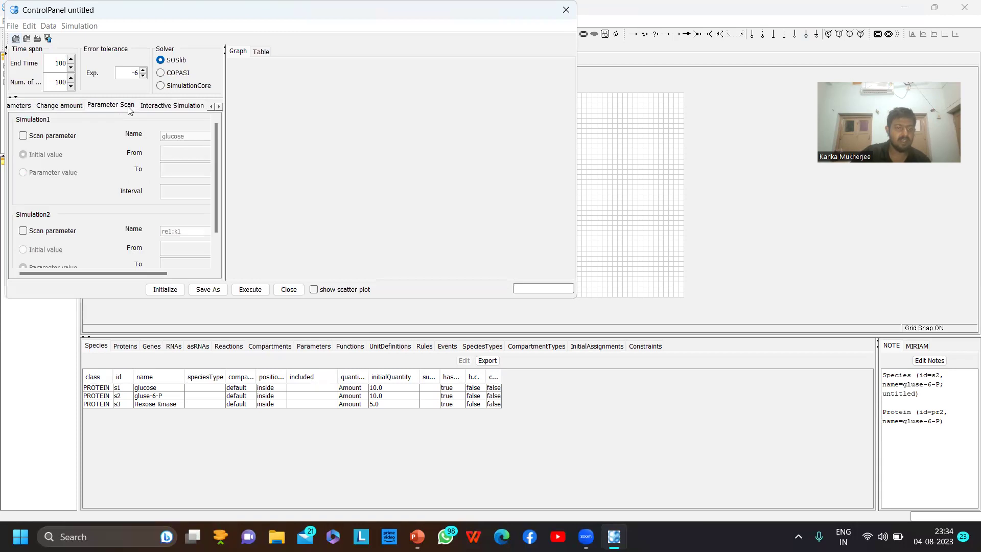
left_click(184, 105)
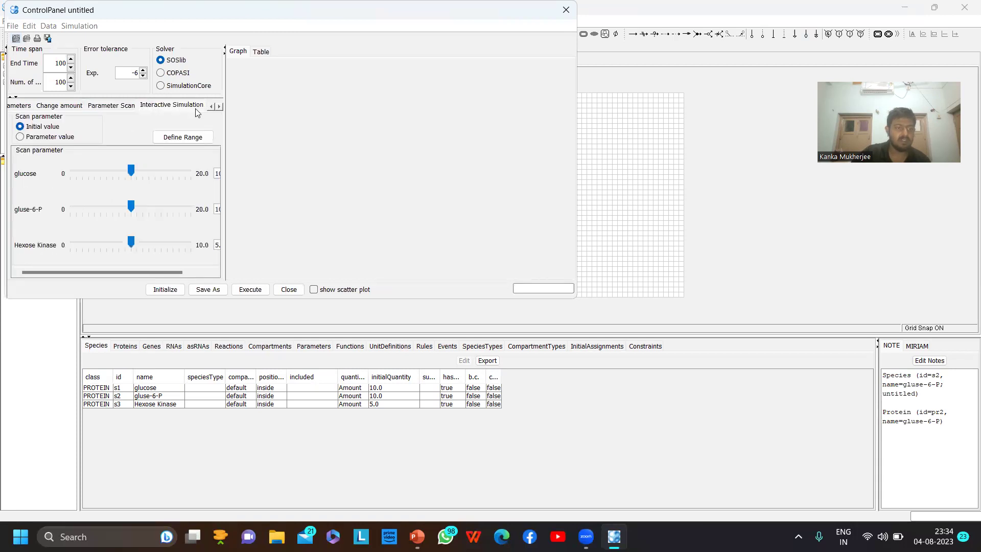
left_click(220, 106)
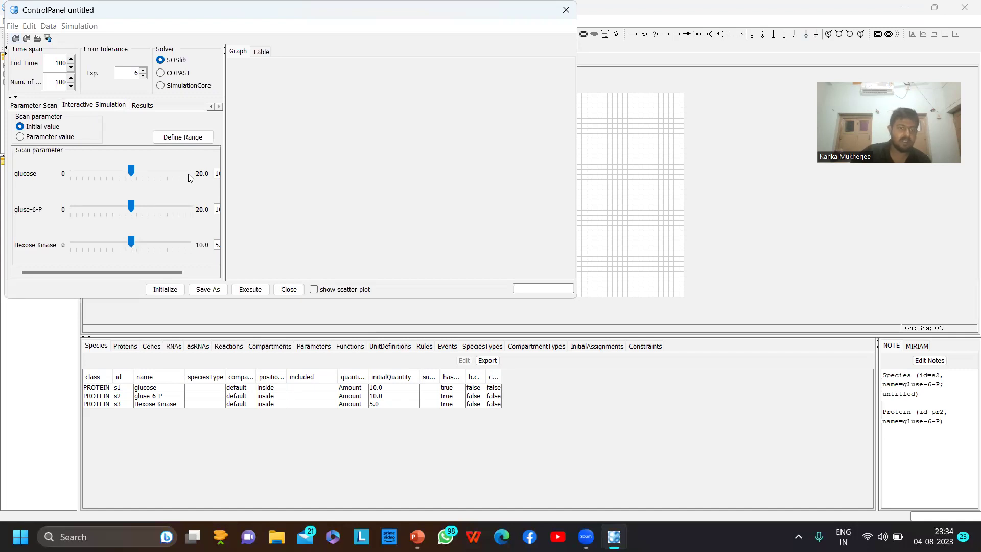
left_click(21, 105)
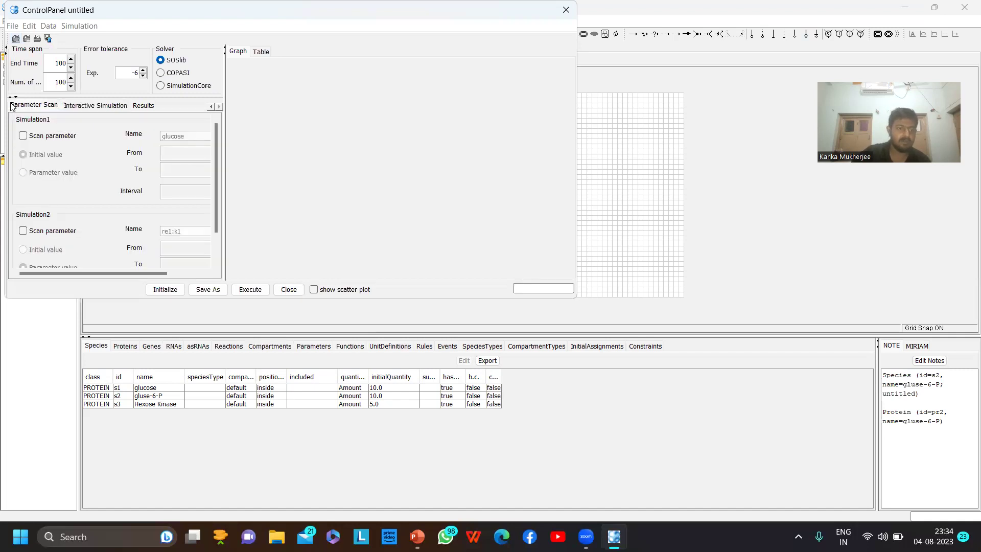
left_click(211, 106)
left_click(211, 106)
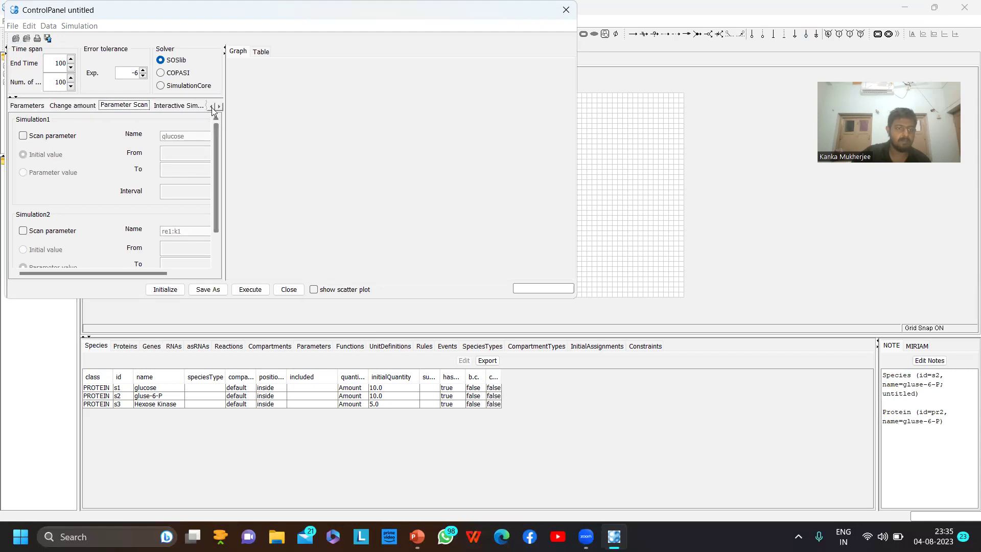
left_click(211, 106)
left_click(22, 105)
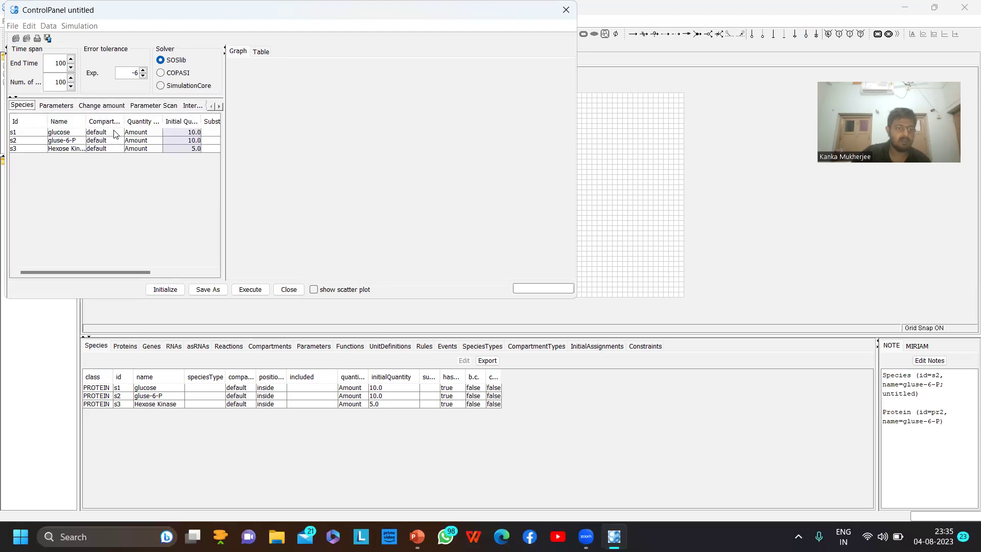
Run the simulation, narrow the plotted time range to 10, and set the y-axis maximum to 21.
left_click(250, 290)
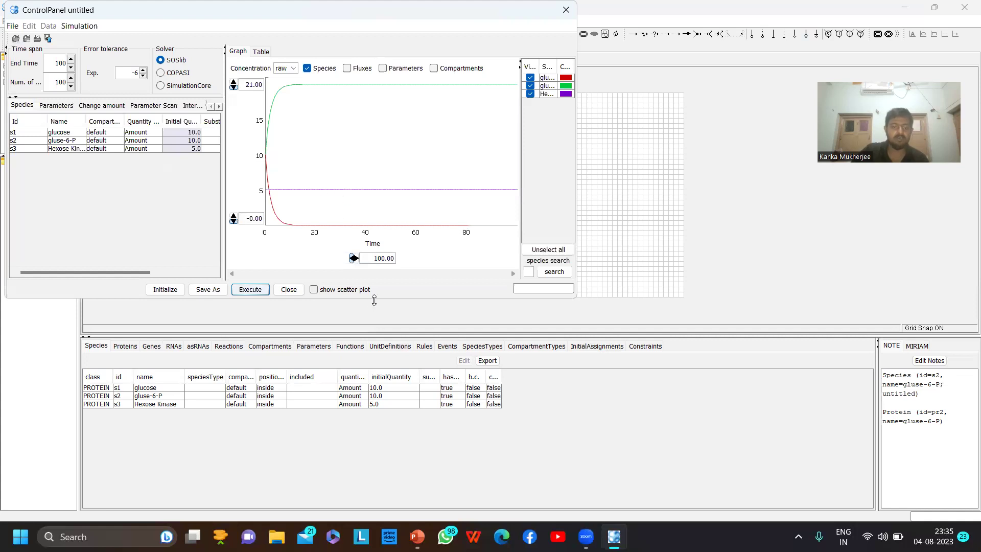
left_click(352, 259)
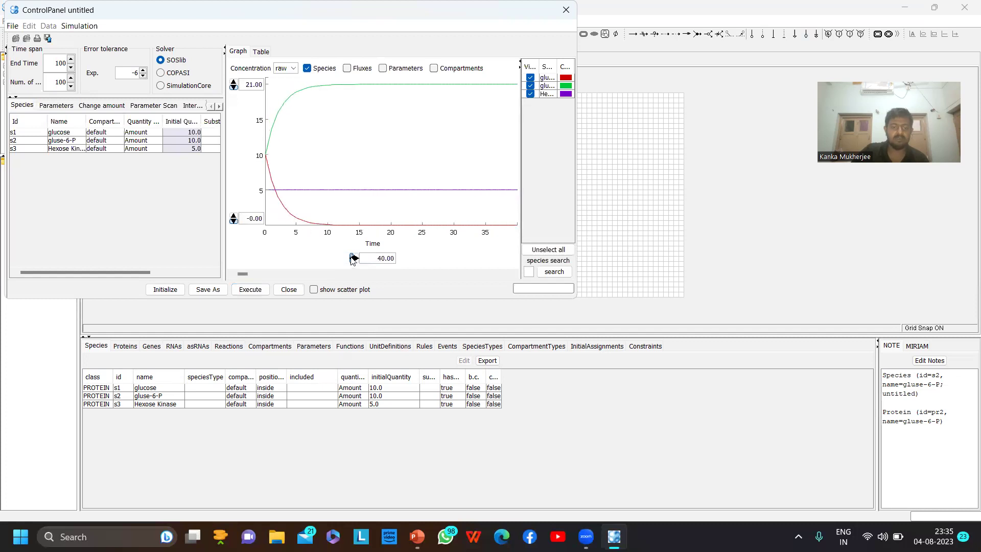
left_click(352, 259)
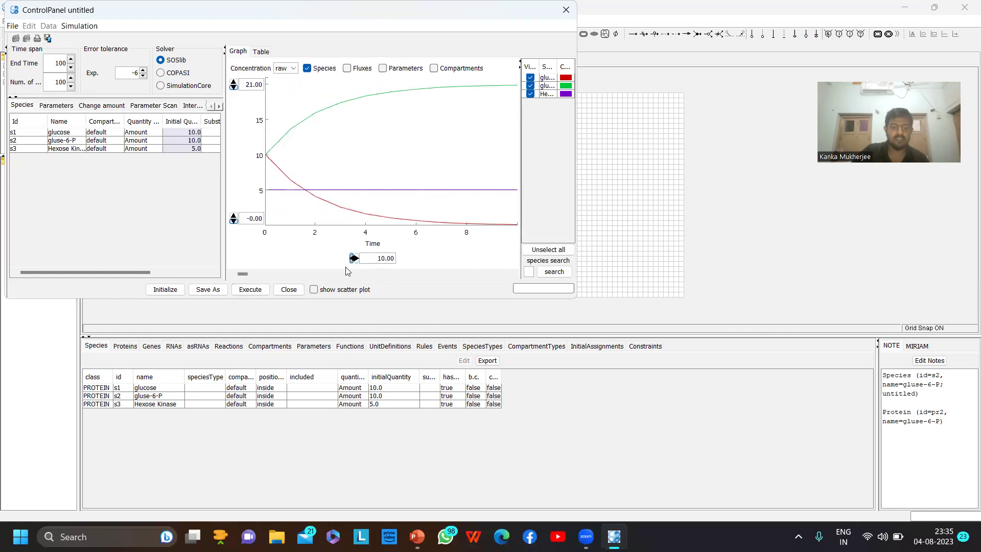
left_click(233, 87)
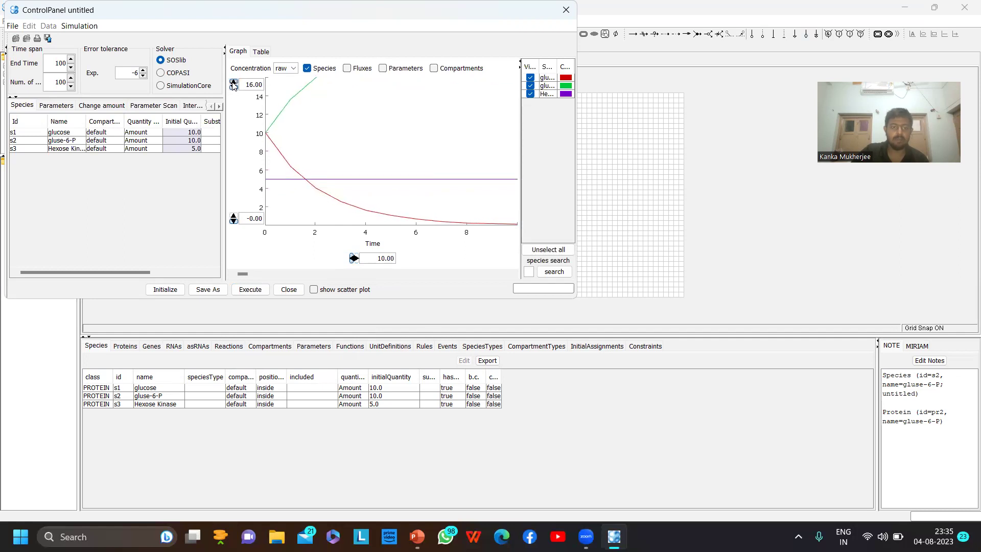
left_click(233, 84)
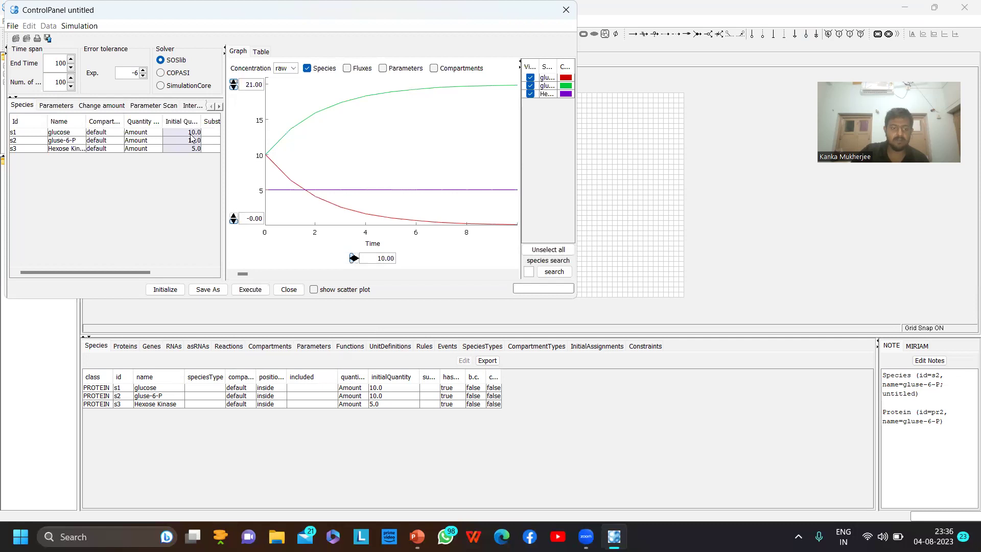
Cancel saving the results, then close the ControlPanel and confirm the exit.
left_click(208, 290)
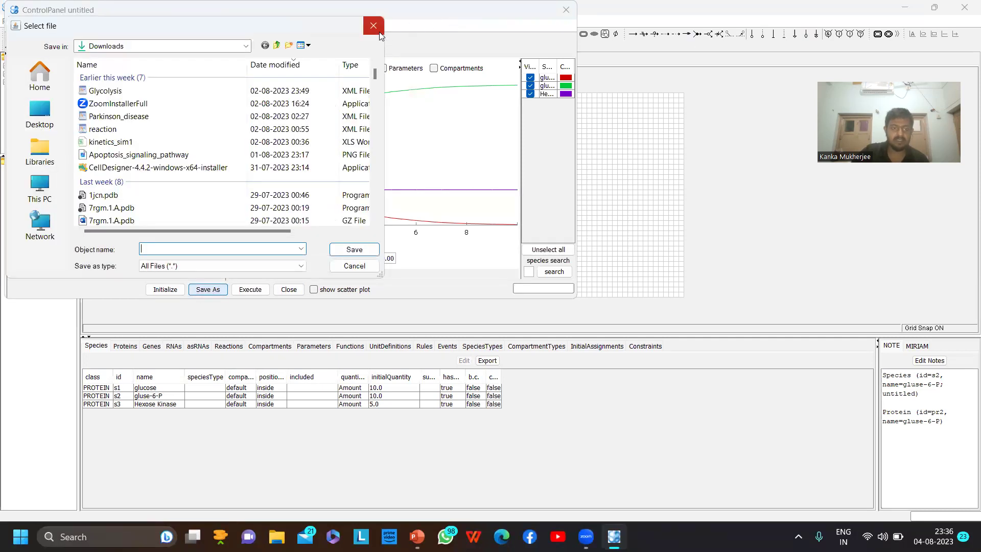
left_click(380, 31)
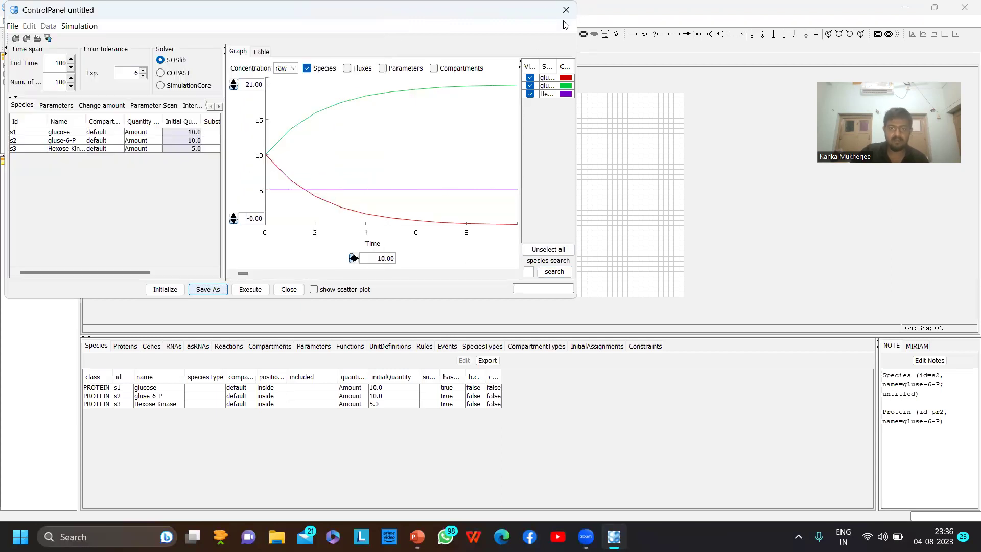
left_click(566, 10)
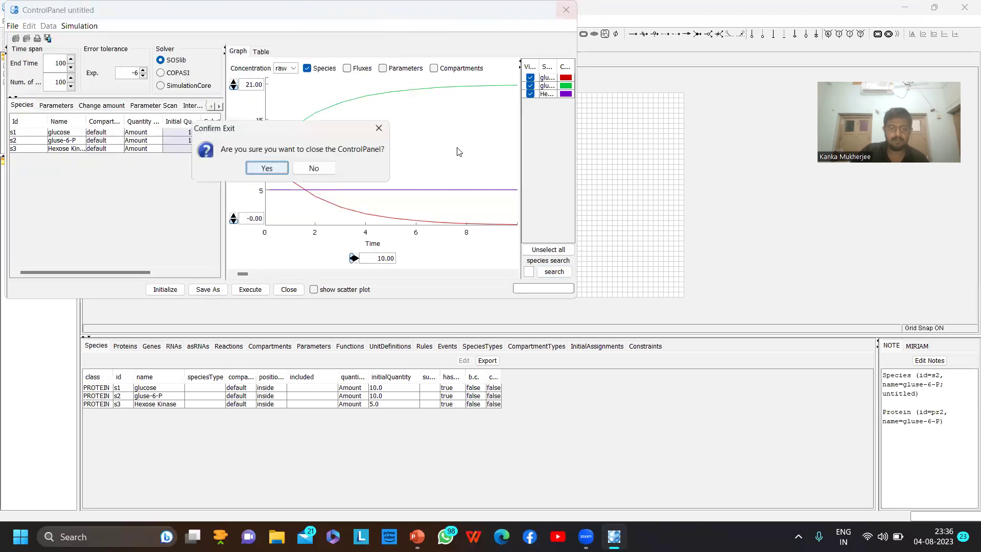
left_click(267, 168)
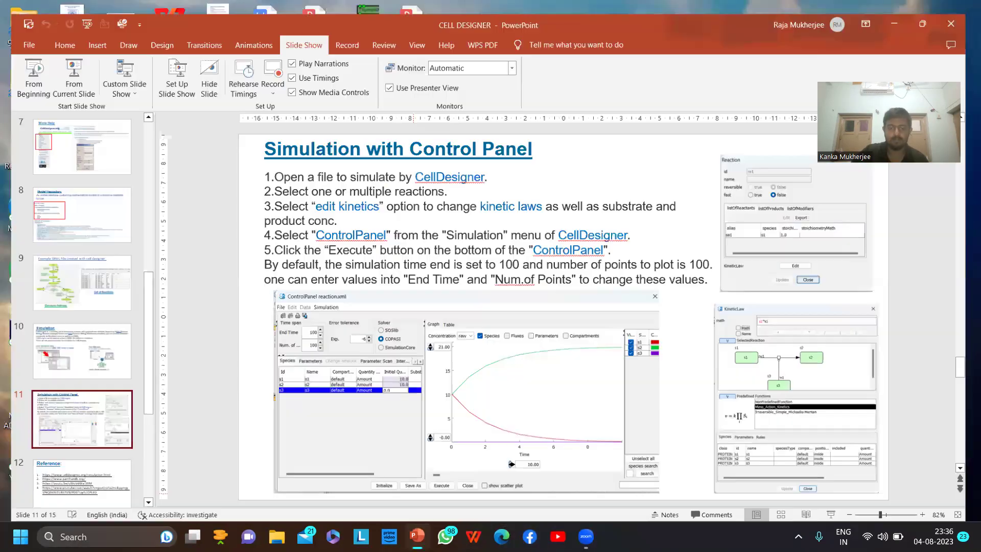
Play the PowerPoint slide show from the current slide and advance to the Reference slide.
left_click(417, 536)
left_click(47, 84)
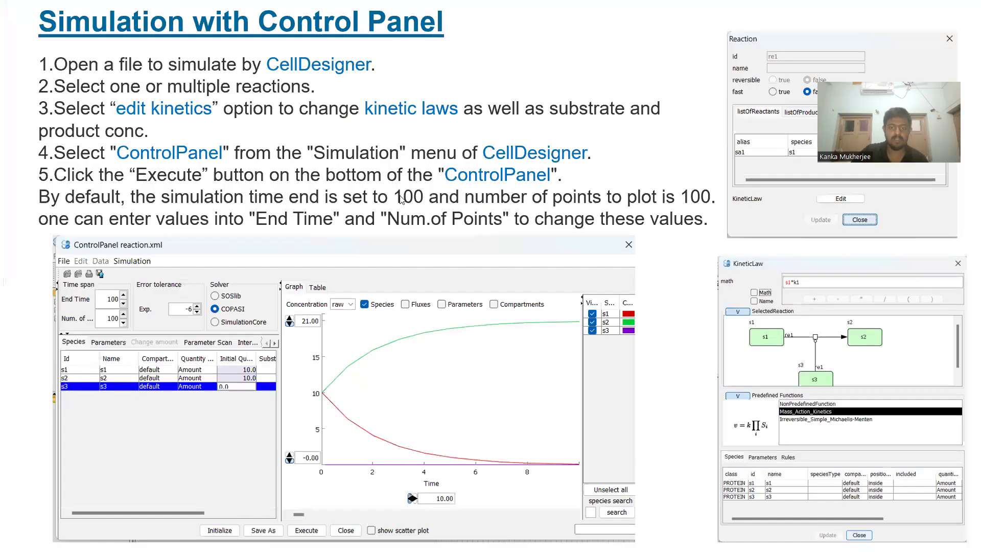
left_click(434, 207)
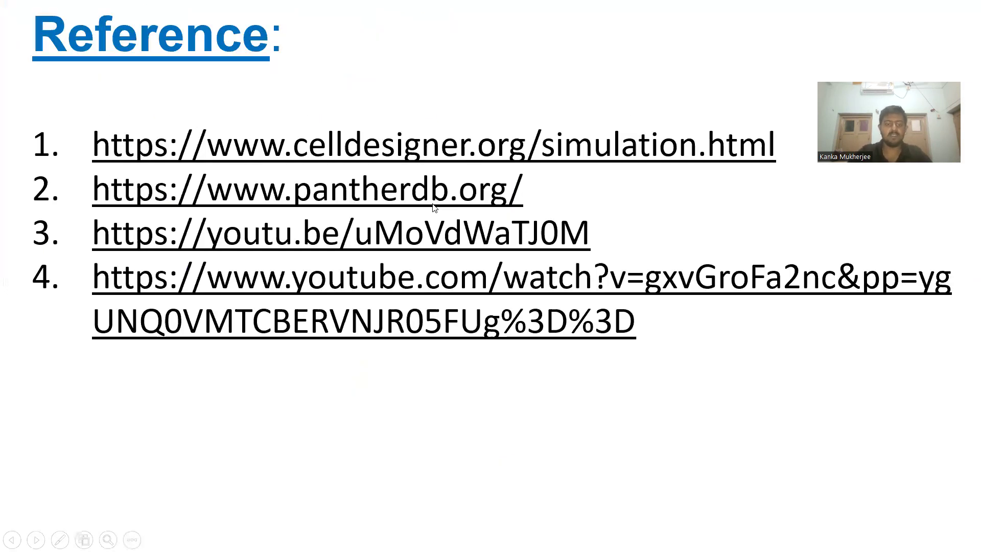